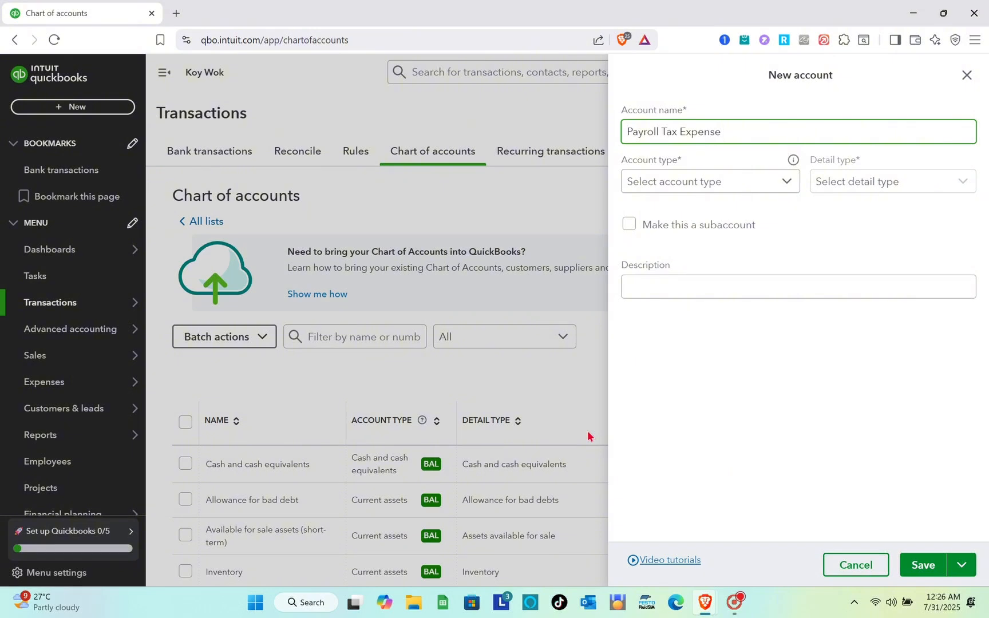
# Step: Open the QuickBooks Philippines website, quickbooks.intuit.com/ph/, in a new browser tab
pyautogui.click(413, 94)
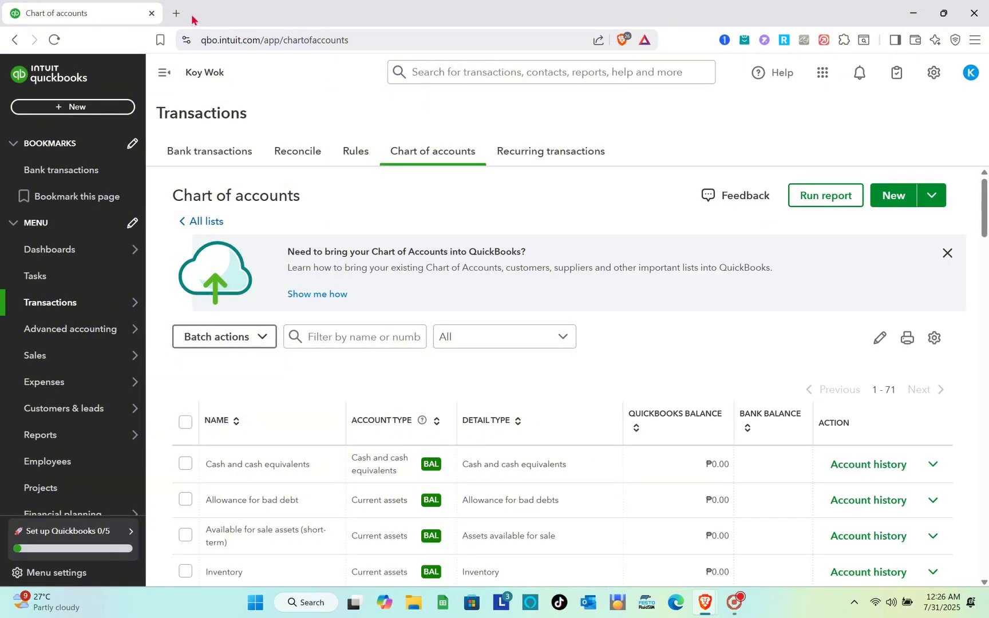
pyautogui.click(176, 13)
pyautogui.write('qui')
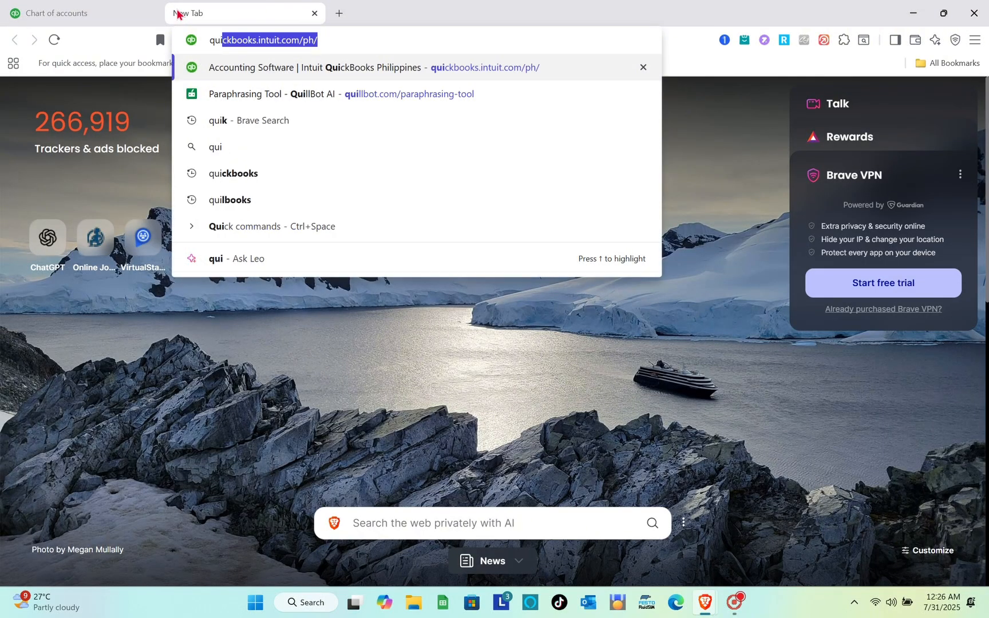
pyautogui.press('Return')
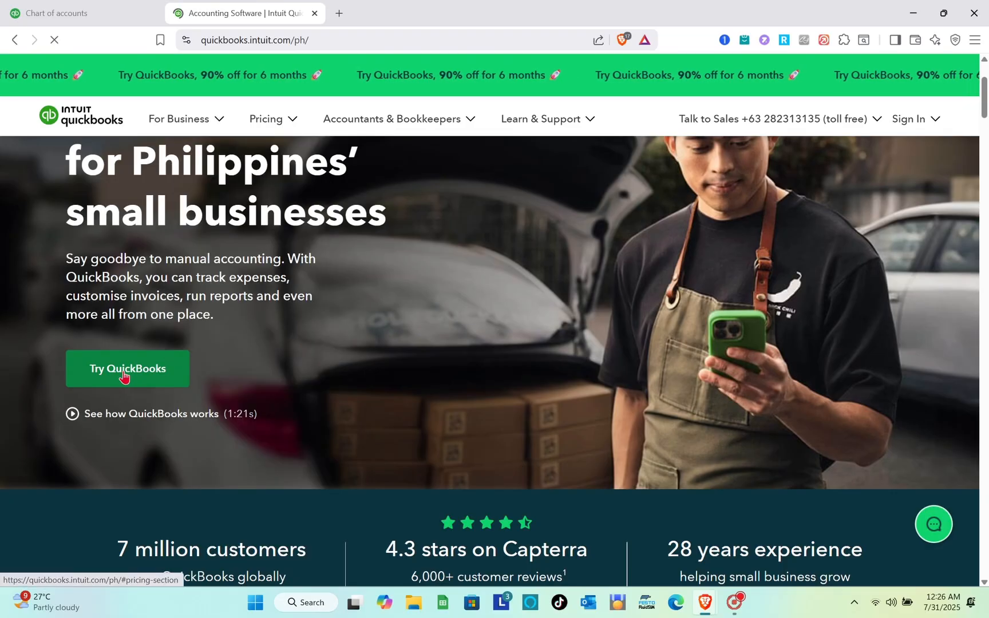
# Step: Go to the pricing section and compare the features included in each QuickBooks plan
pyautogui.click(163, 553)
pyautogui.scroll(-4, 367, 385)
pyautogui.scroll(-2, 366, 386)
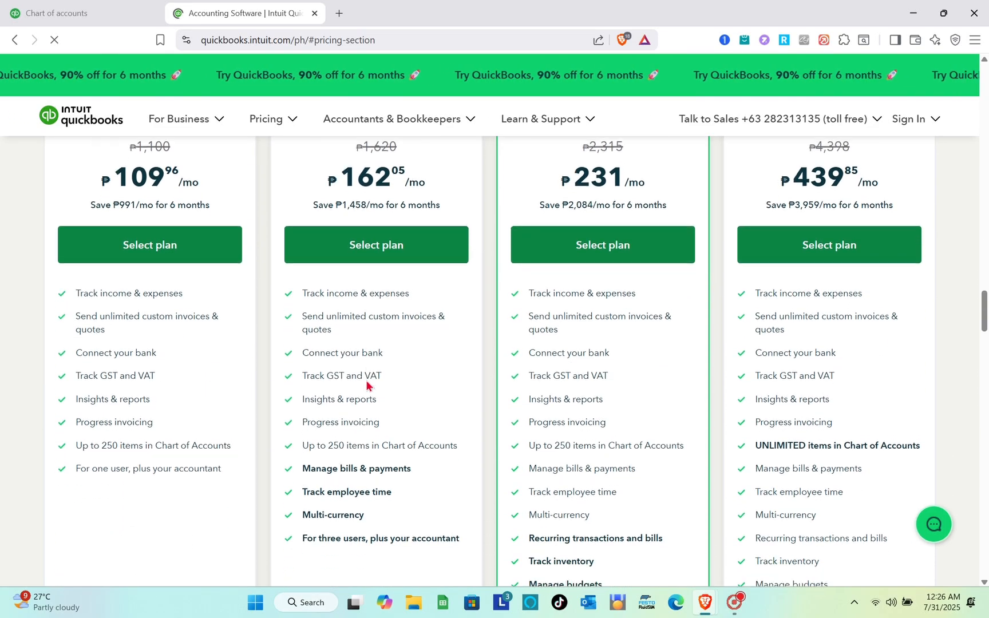
pyautogui.scroll(-4, 736, 422)
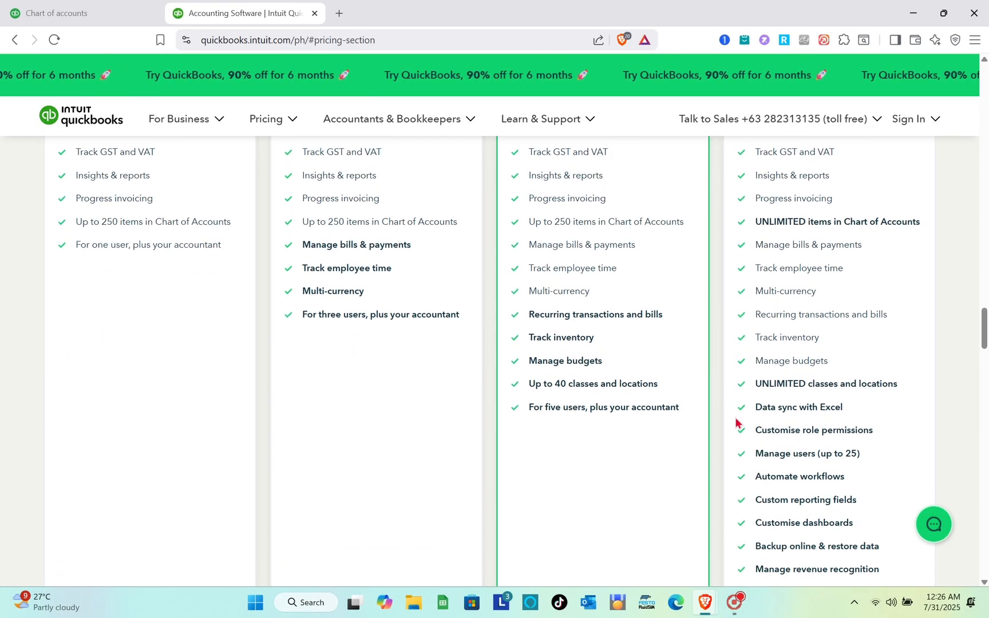
pyautogui.scroll(6, 736, 423)
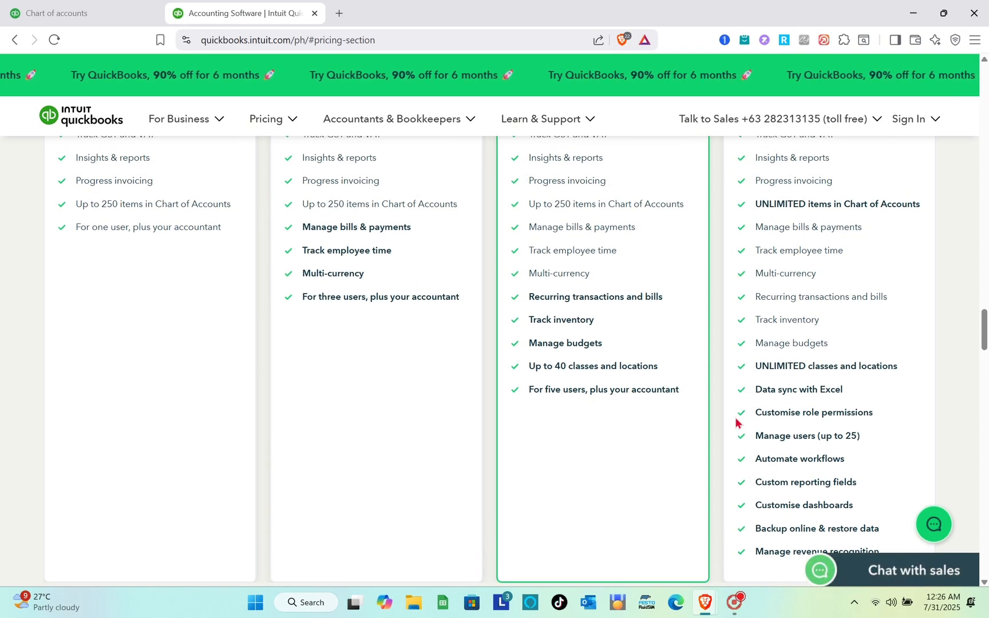
pyautogui.scroll(7, 736, 422)
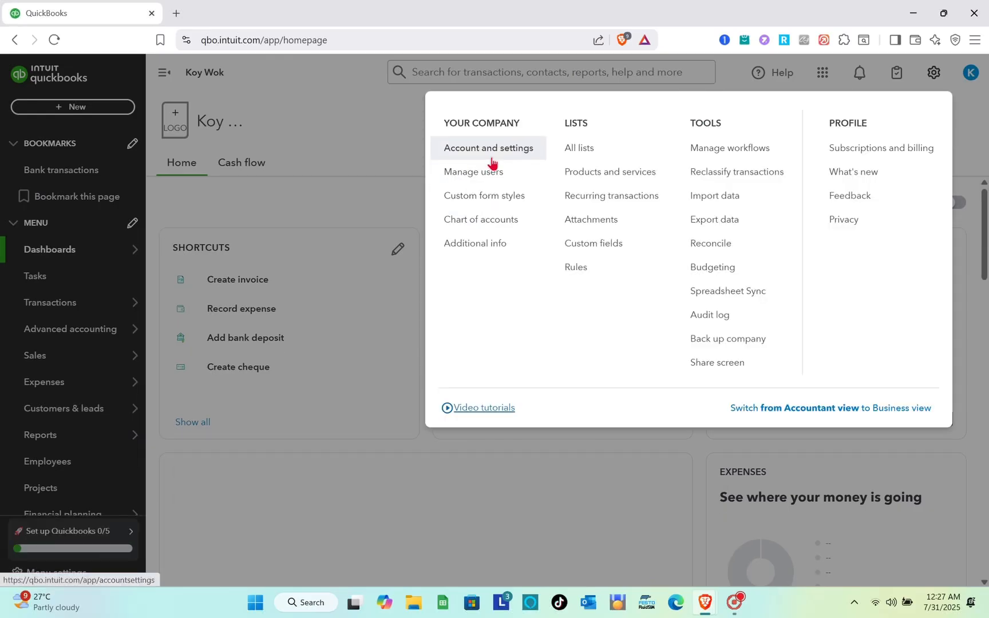
# Step: In the company's Account and settings, look through the industry options for the company type, save that section and close the settings
pyautogui.click(491, 160)
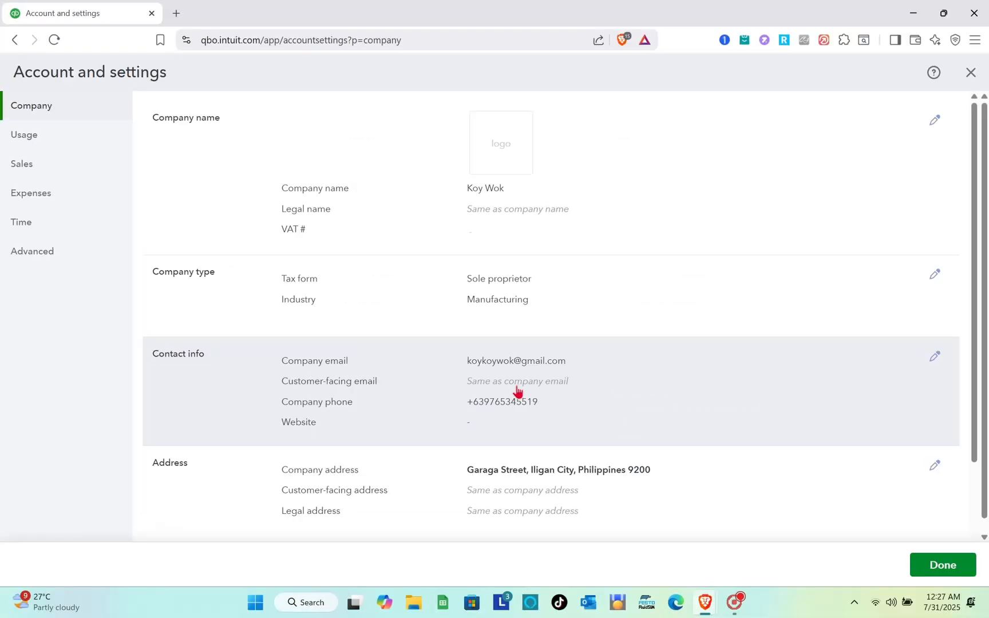
pyautogui.click(517, 388)
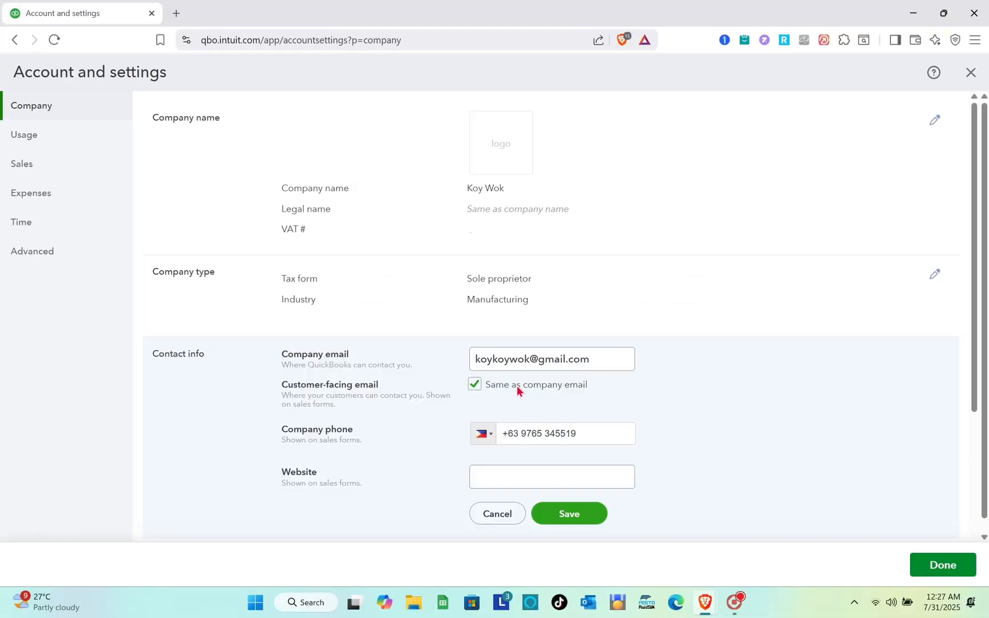
pyautogui.click(527, 280)
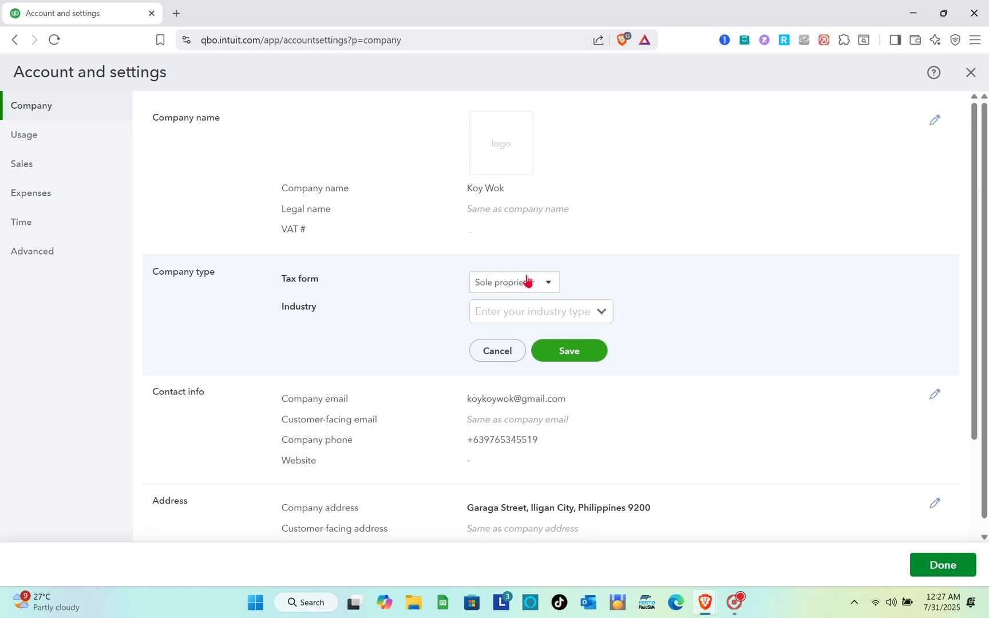
pyautogui.click(601, 311)
pyautogui.scroll(-1, 533, 401)
pyautogui.scroll(-3, 533, 401)
pyautogui.click(527, 366)
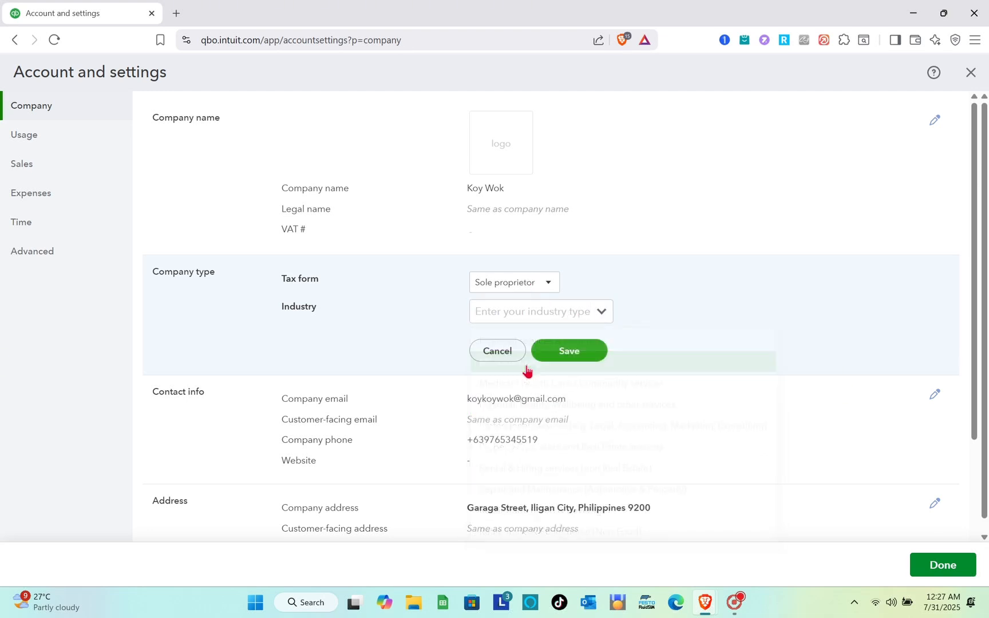
pyautogui.click(563, 351)
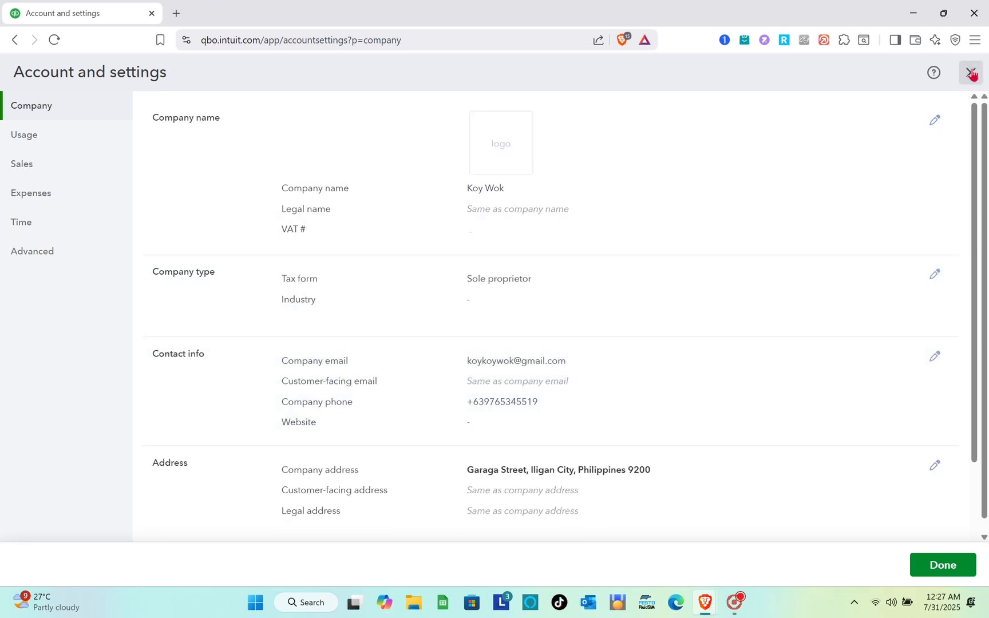
pyautogui.click(971, 73)
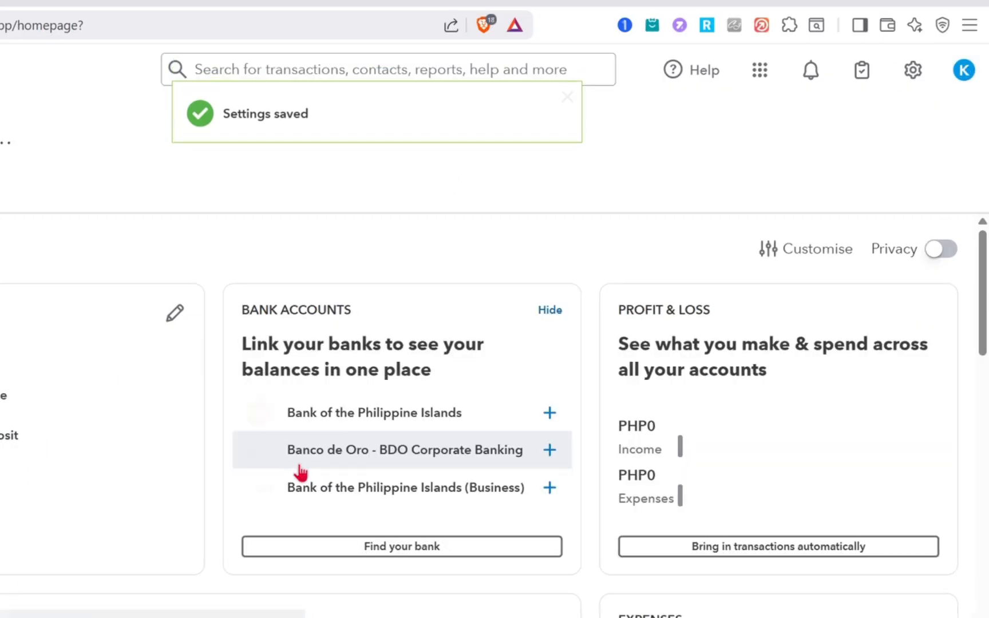
# Step: Start a new account in the chart of accounts and name it Payroll Tax Expense
pyautogui.click(900, 84)
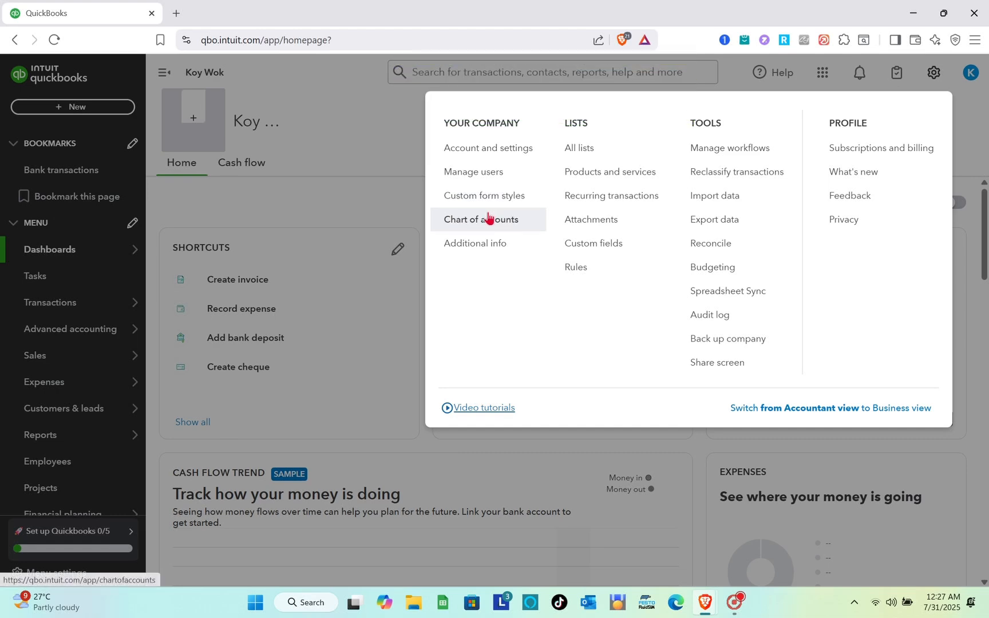
pyautogui.click(488, 217)
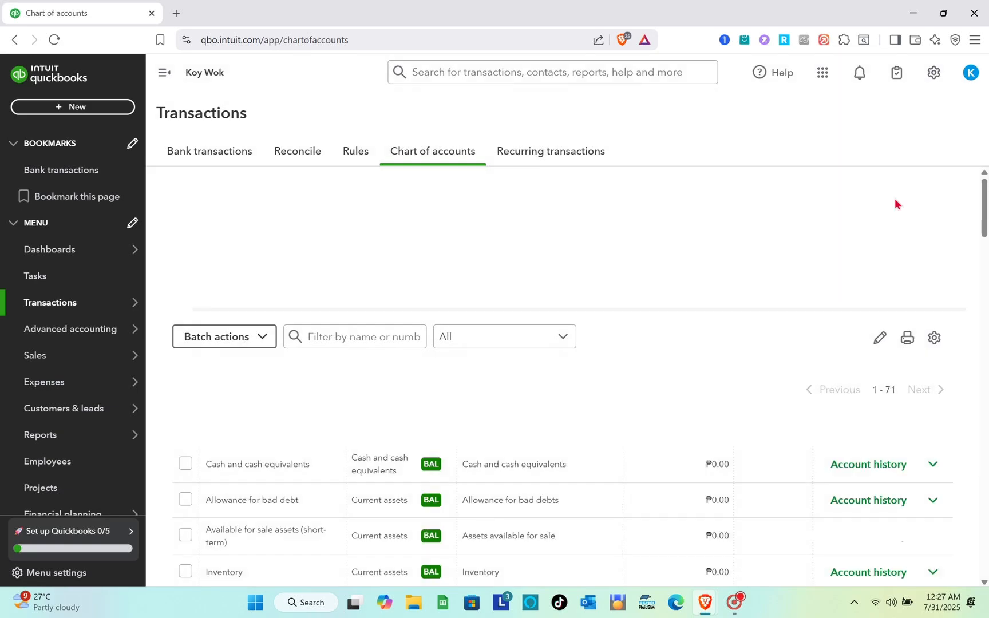
pyautogui.click(894, 196)
pyautogui.click(652, 135)
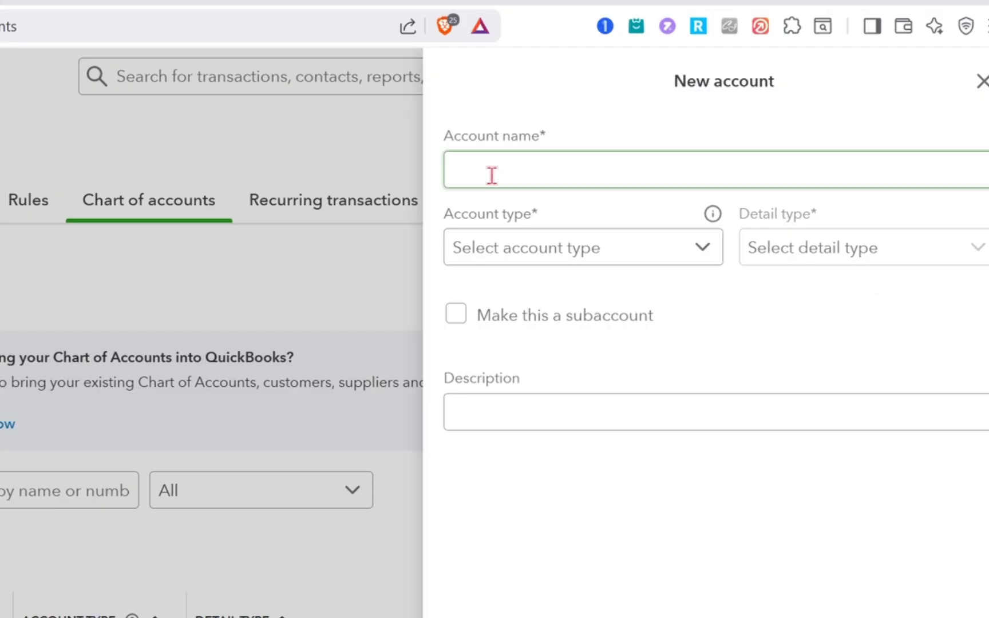
pyautogui.write('Pa')
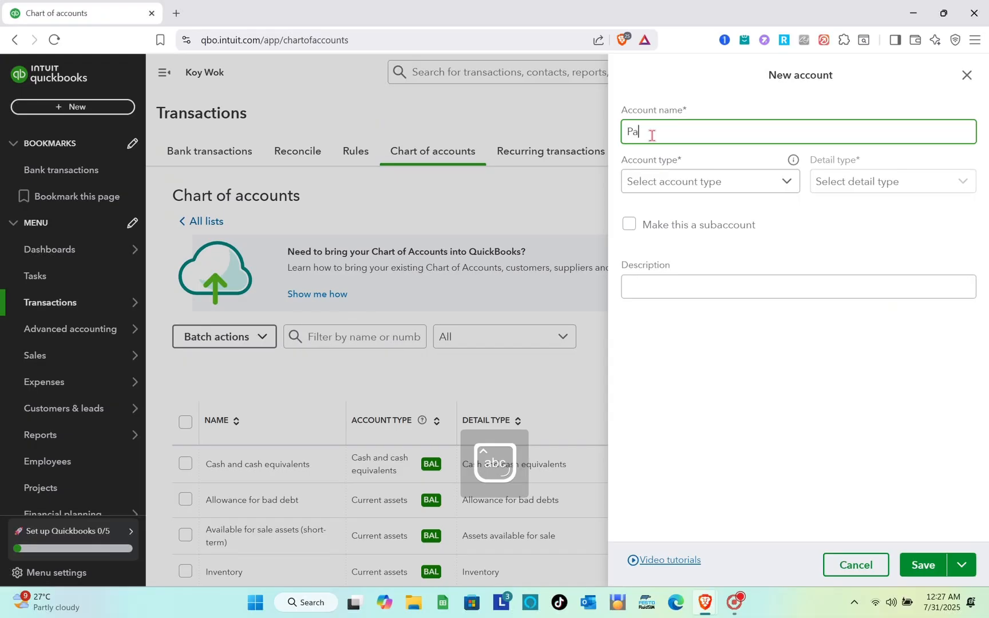
pyautogui.write('yroll Tax Expense')
# Step: Set the account type of the new account to Expenses
pyautogui.click(695, 188)
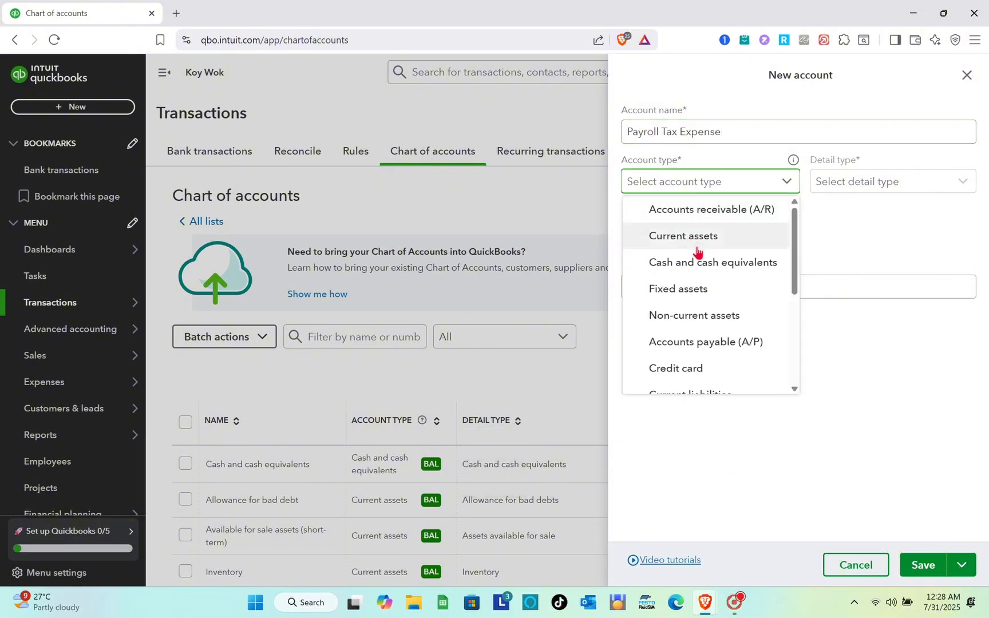
pyautogui.scroll(-3, 697, 252)
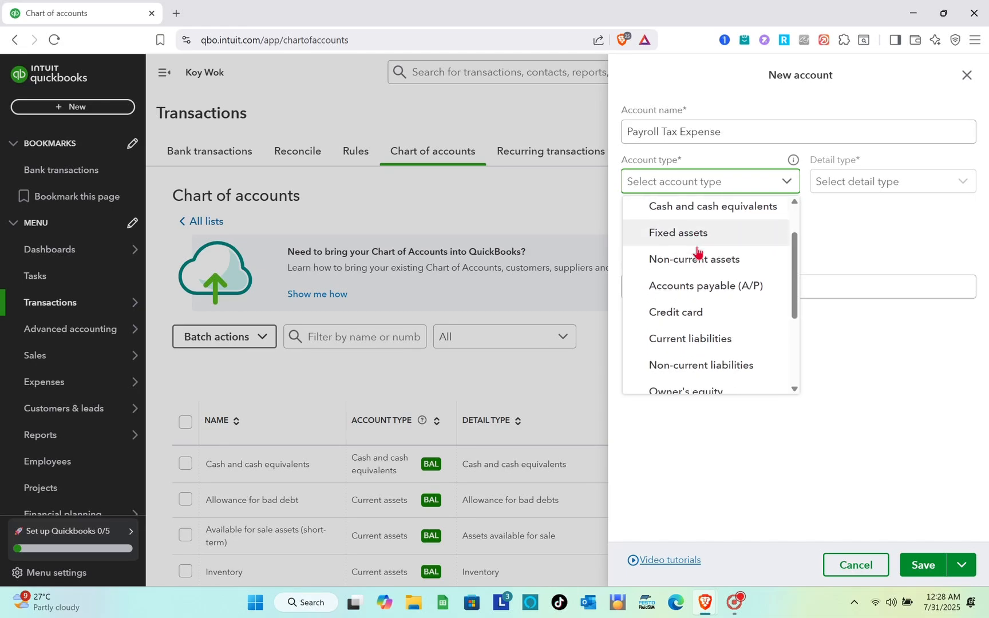
pyautogui.scroll(-3, 697, 251)
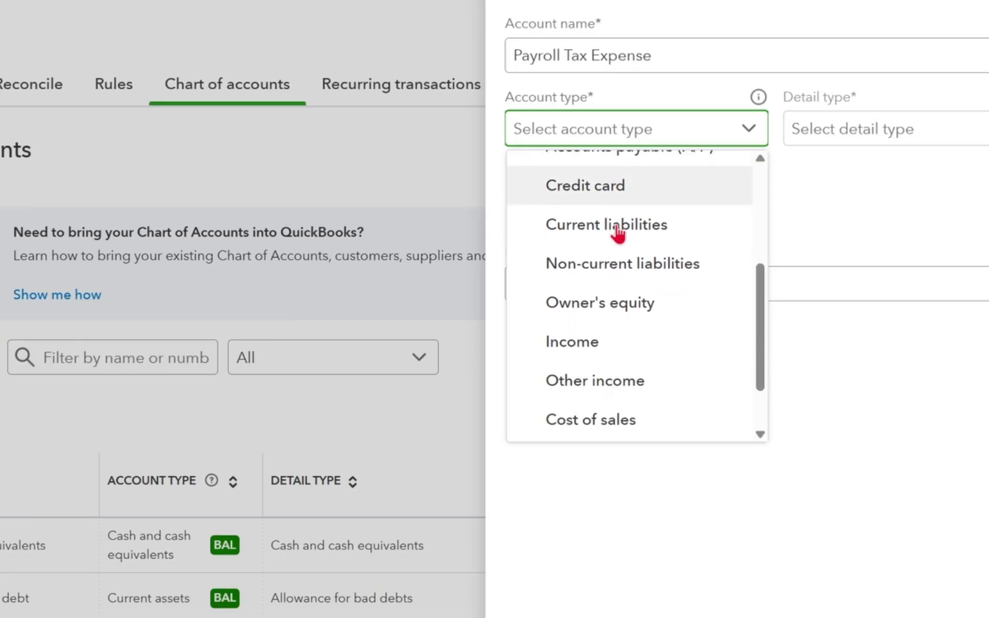
pyautogui.scroll(-2, 618, 234)
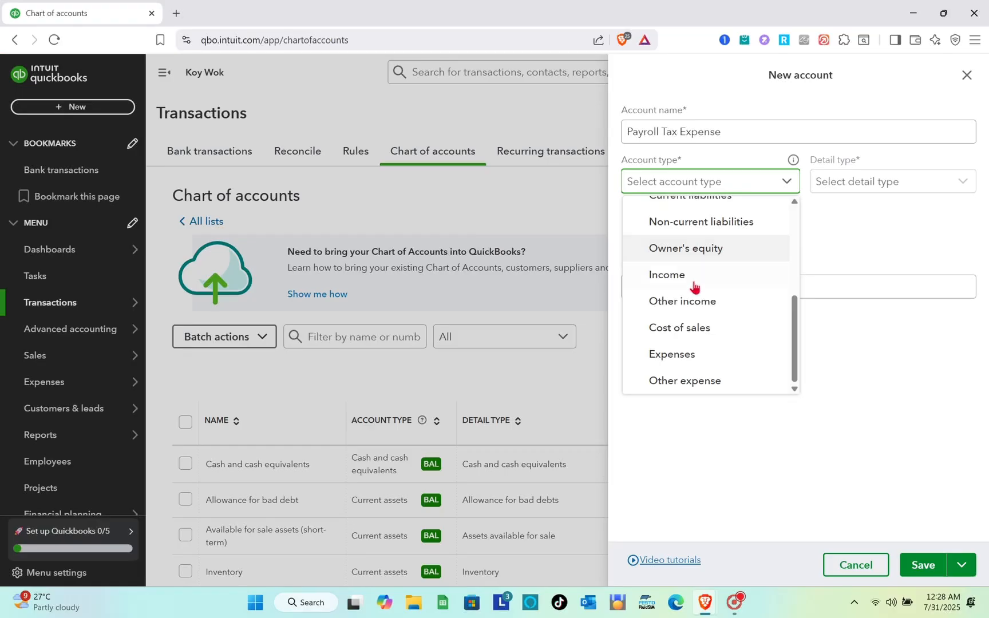
pyautogui.click(694, 354)
# Step: Set the detail type of the new account to Payroll Expenses
pyautogui.click(864, 194)
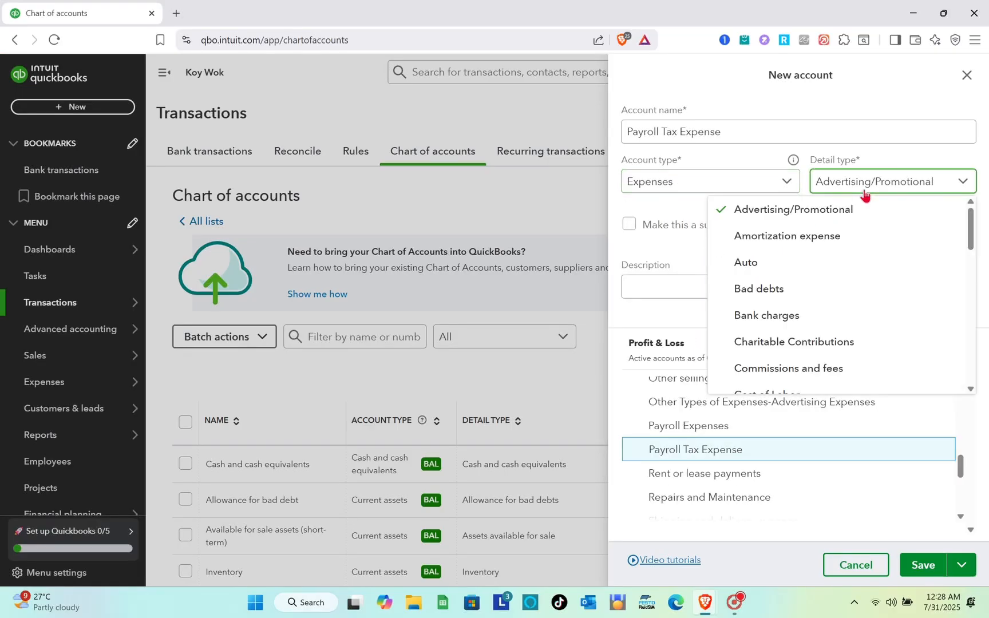
pyautogui.scroll(-3, 783, 266)
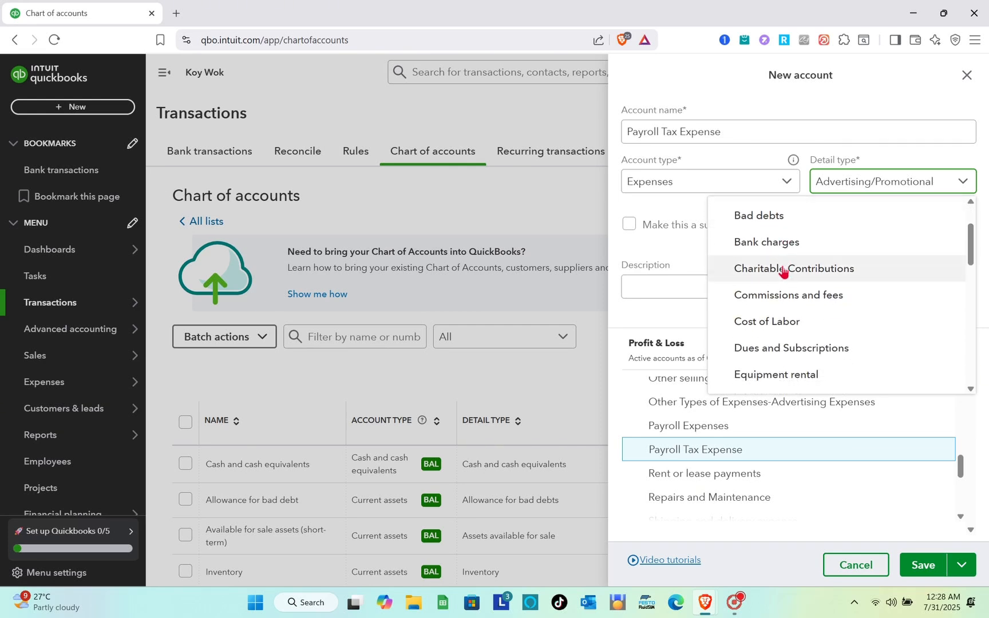
pyautogui.scroll(-2, 784, 271)
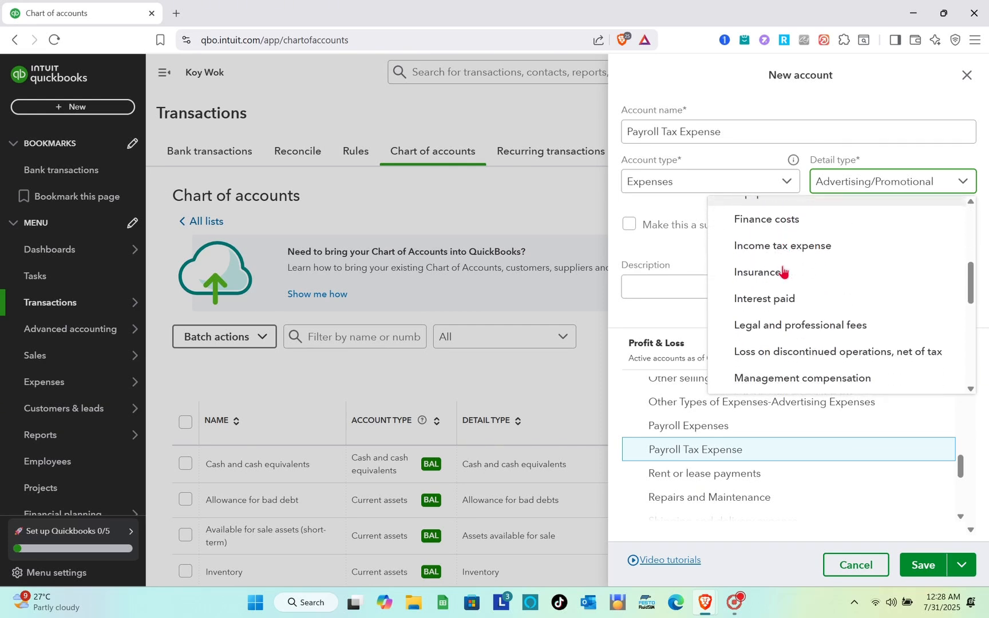
pyautogui.scroll(-4, 784, 271)
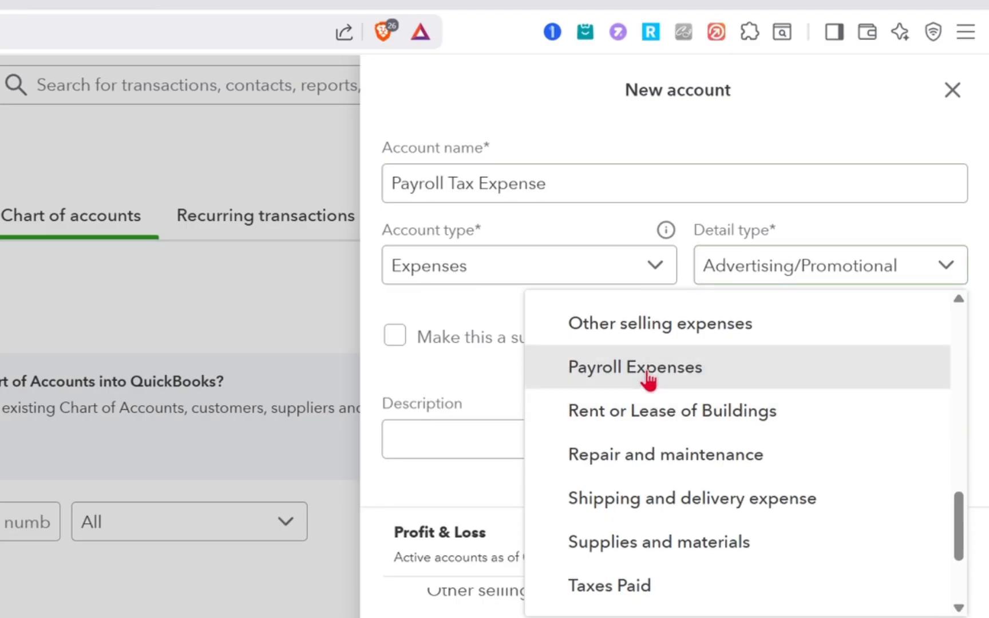
pyautogui.click(784, 267)
# Step: Leave the description blank, look through the Profit & Loss preview and save the new account
pyautogui.click(506, 435)
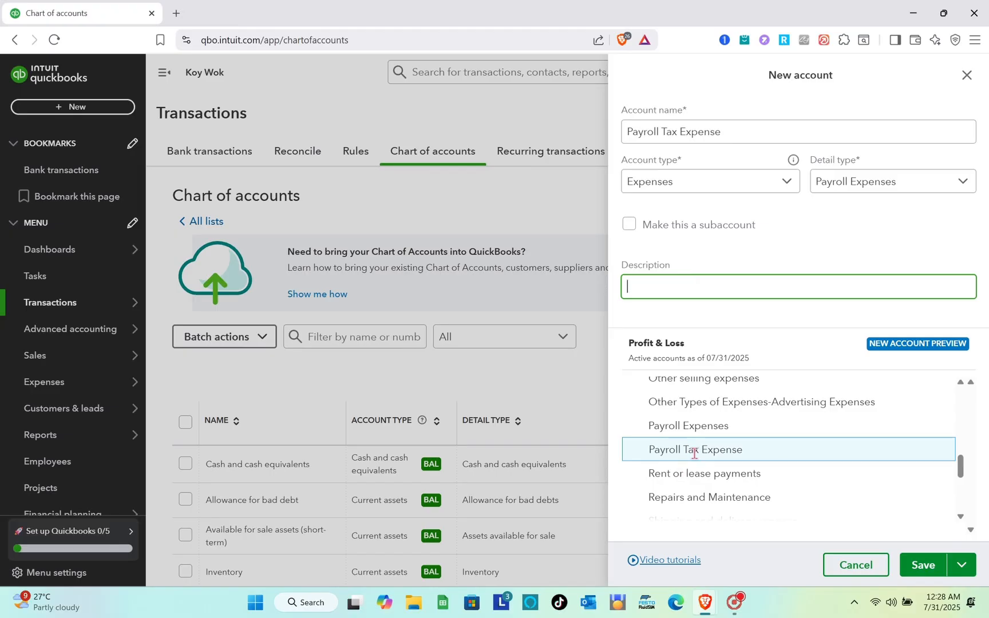
pyautogui.click(695, 453)
pyautogui.scroll(-2, 750, 464)
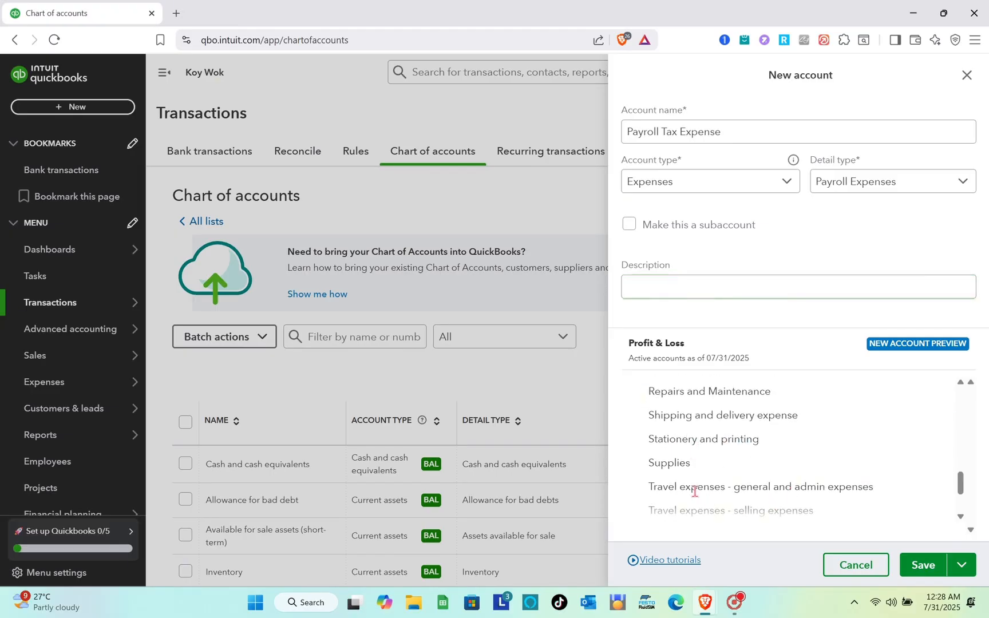
pyautogui.scroll(-2, 694, 491)
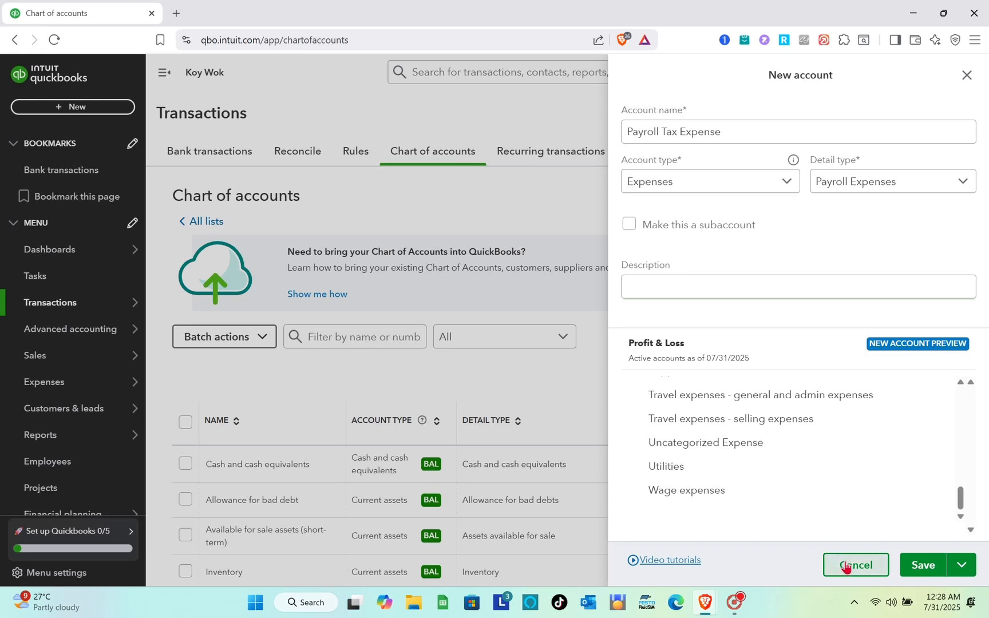
pyautogui.click(921, 566)
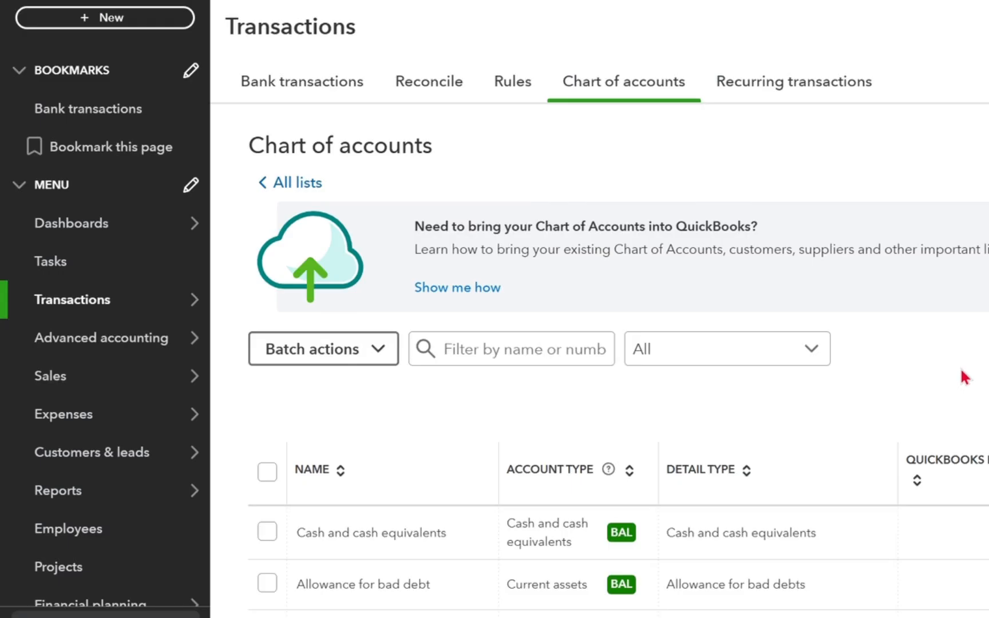
pyautogui.click(84, 24)
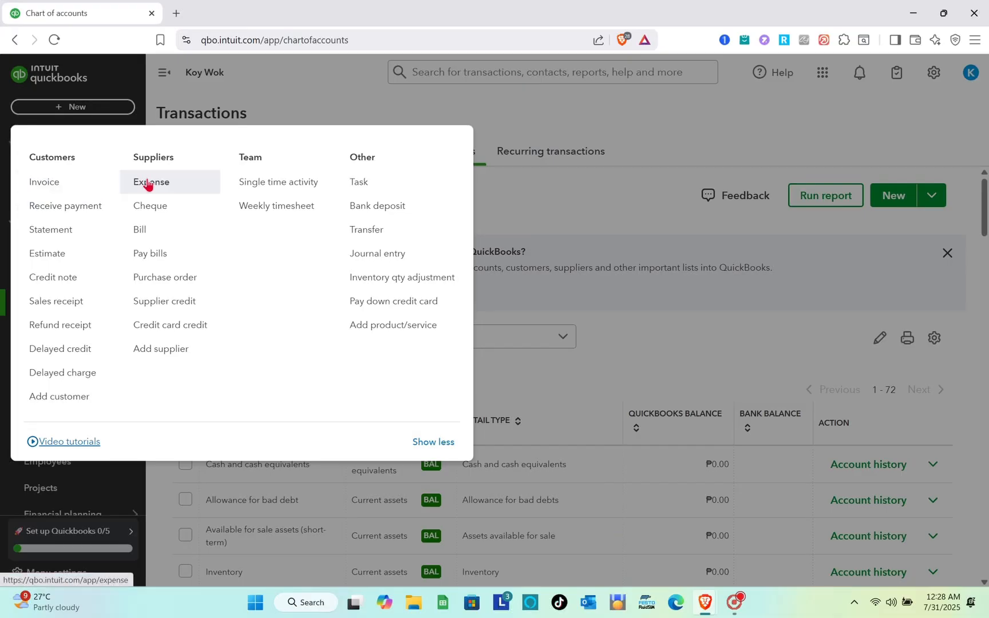
pyautogui.click(147, 182)
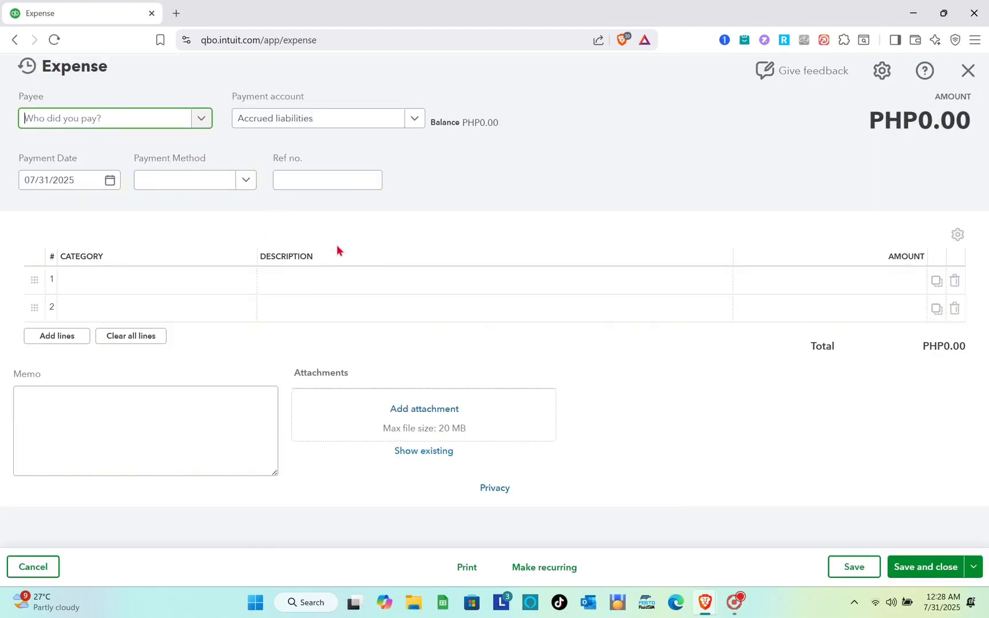
pyautogui.click(202, 119)
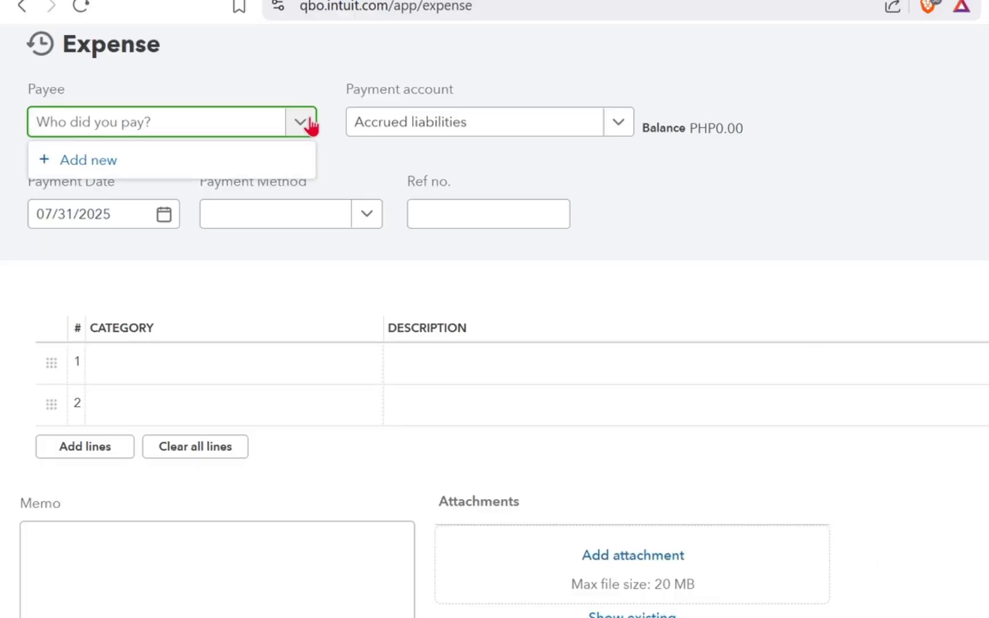
pyautogui.click(143, 123)
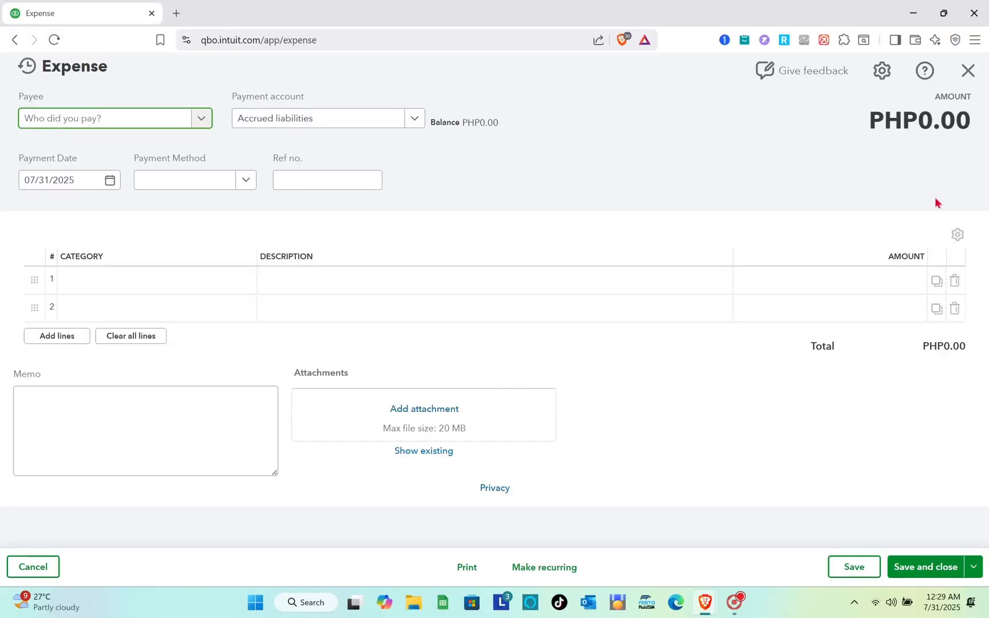
pyautogui.click(967, 70)
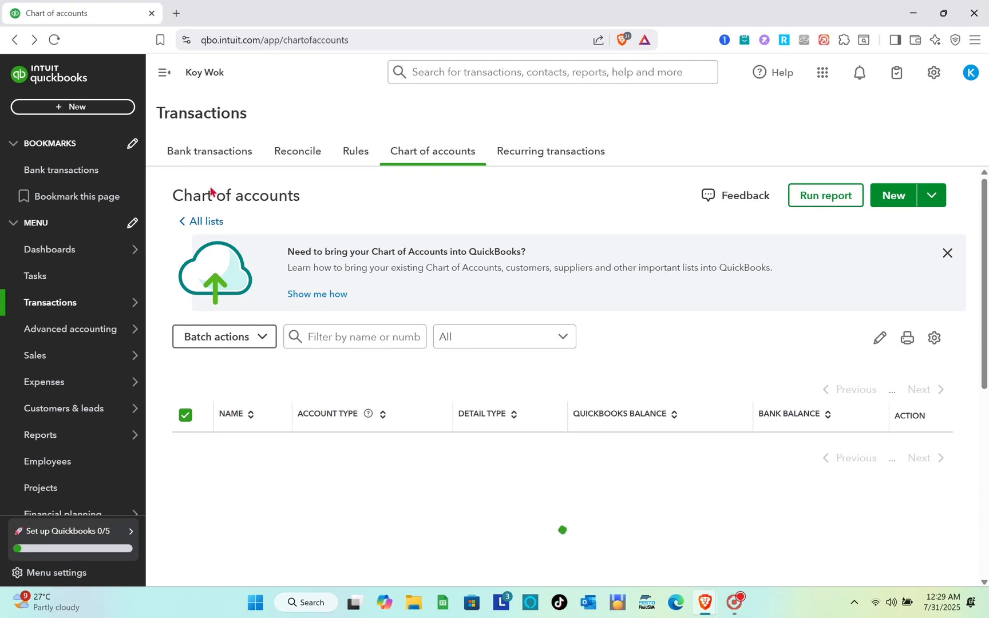
# Step: Start a new expense transaction and open the form for adding a new supplier as its payee
pyautogui.click(56, 109)
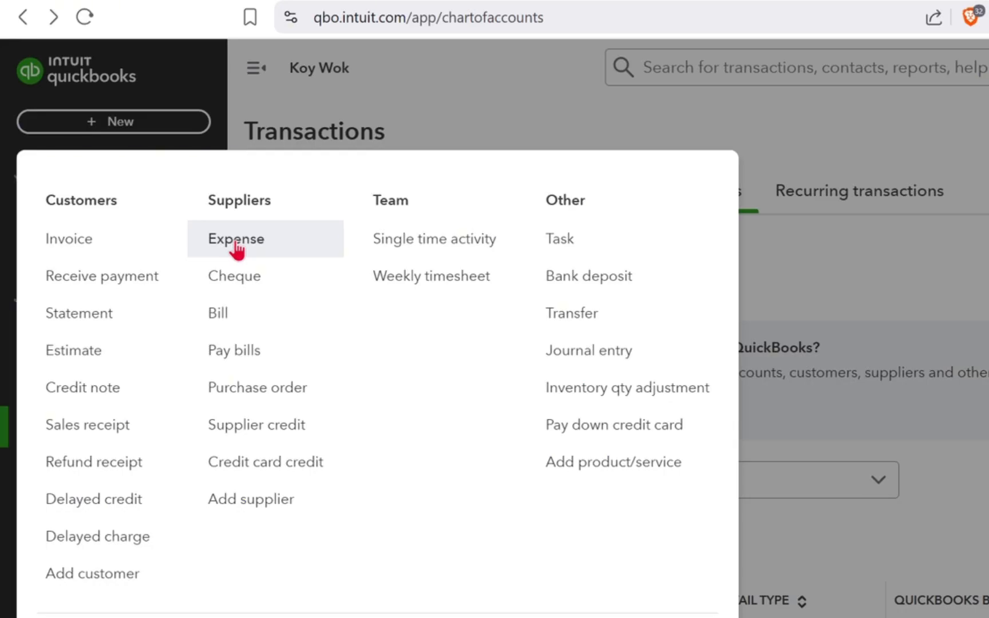
pyautogui.click(234, 244)
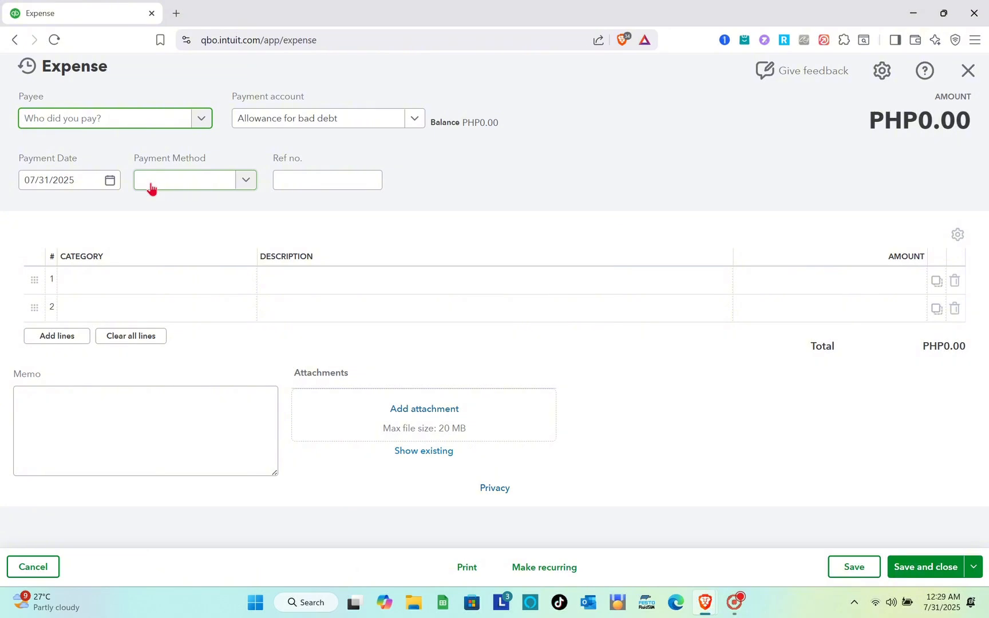
pyautogui.click(159, 126)
pyautogui.click(133, 143)
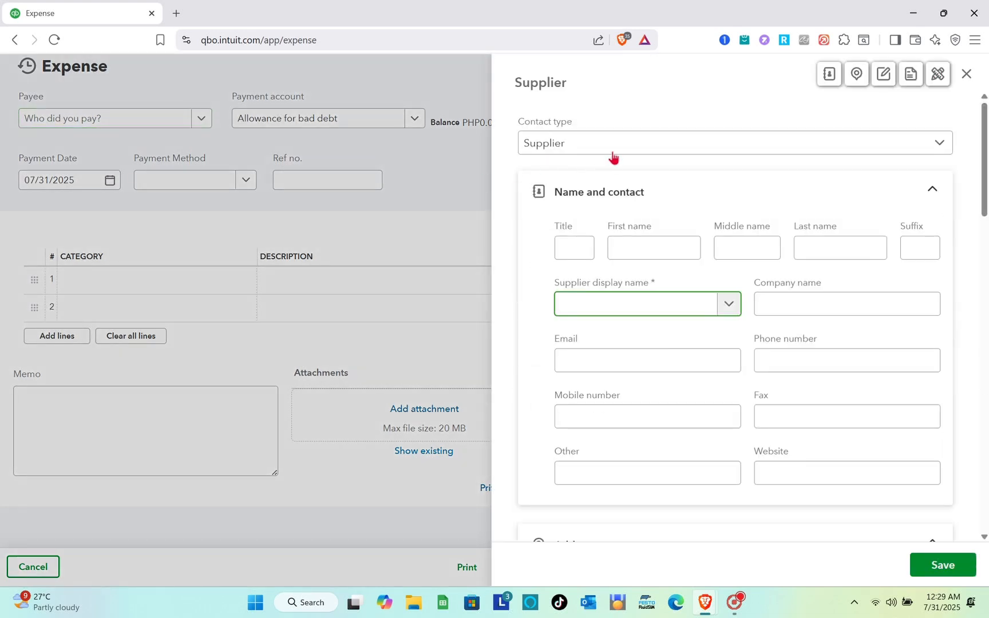
# Step: Change the new payee's contact type to Employee and enter the employee's first and last name
pyautogui.click(612, 152)
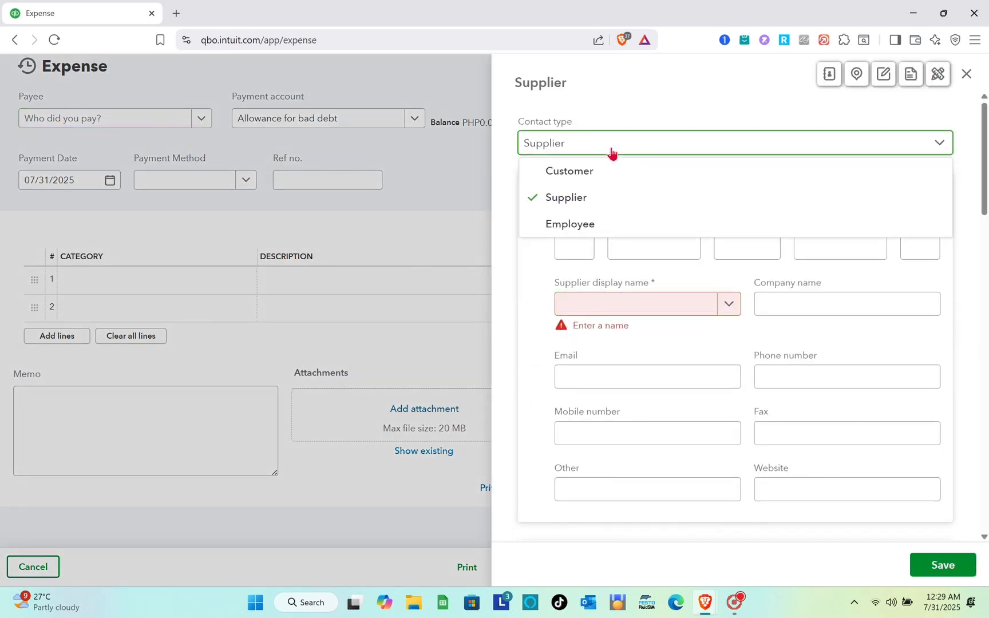
pyautogui.click(571, 223)
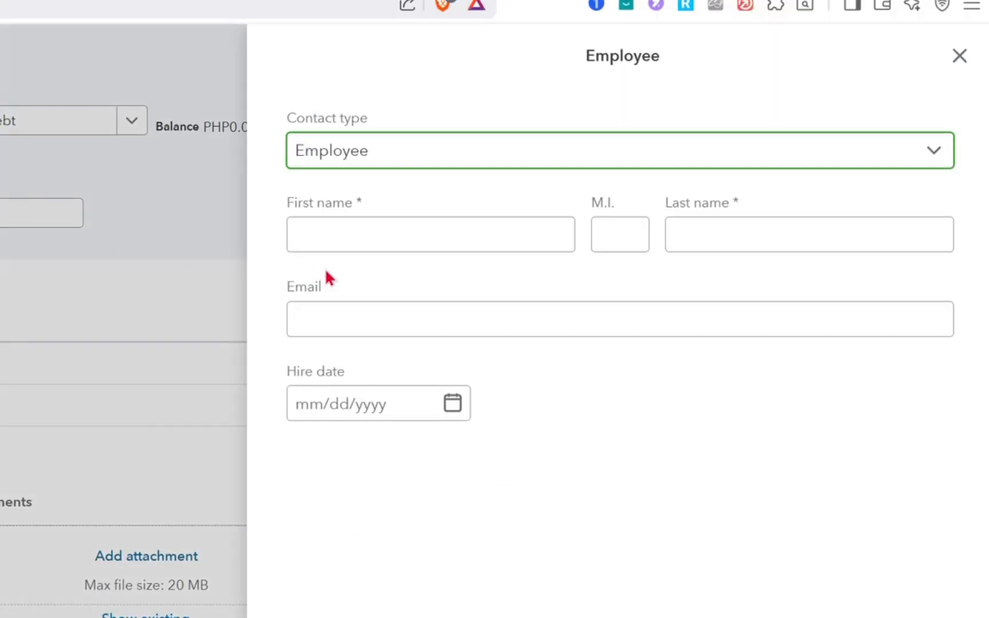
pyautogui.click(365, 234)
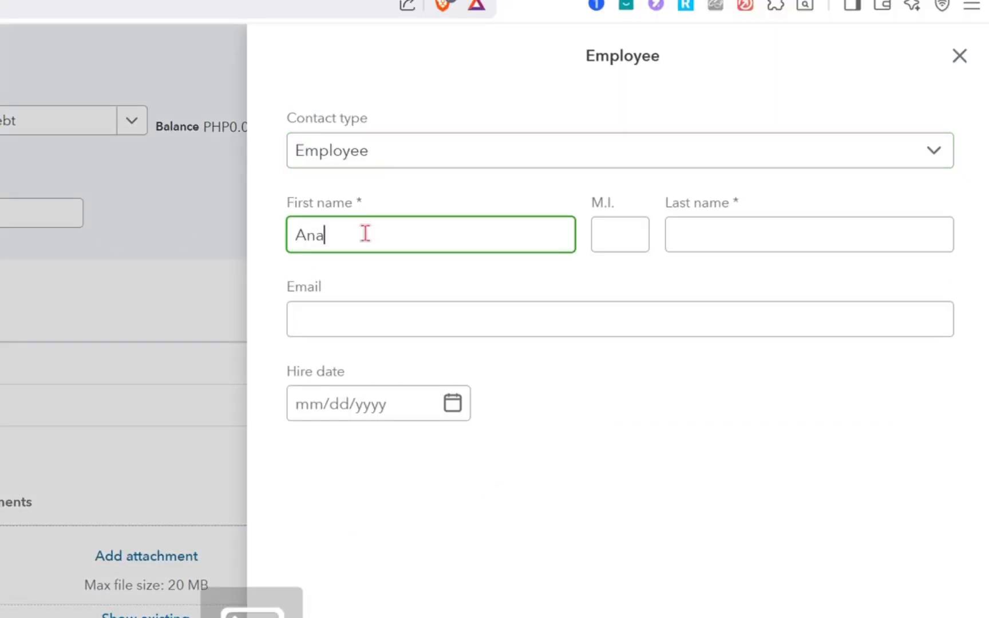
pyautogui.click(693, 223)
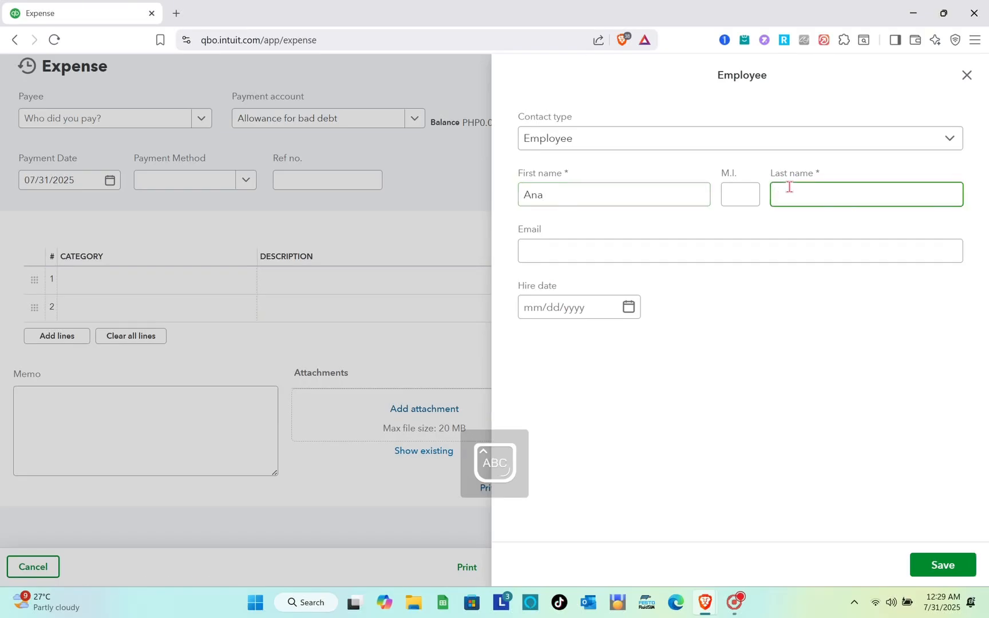
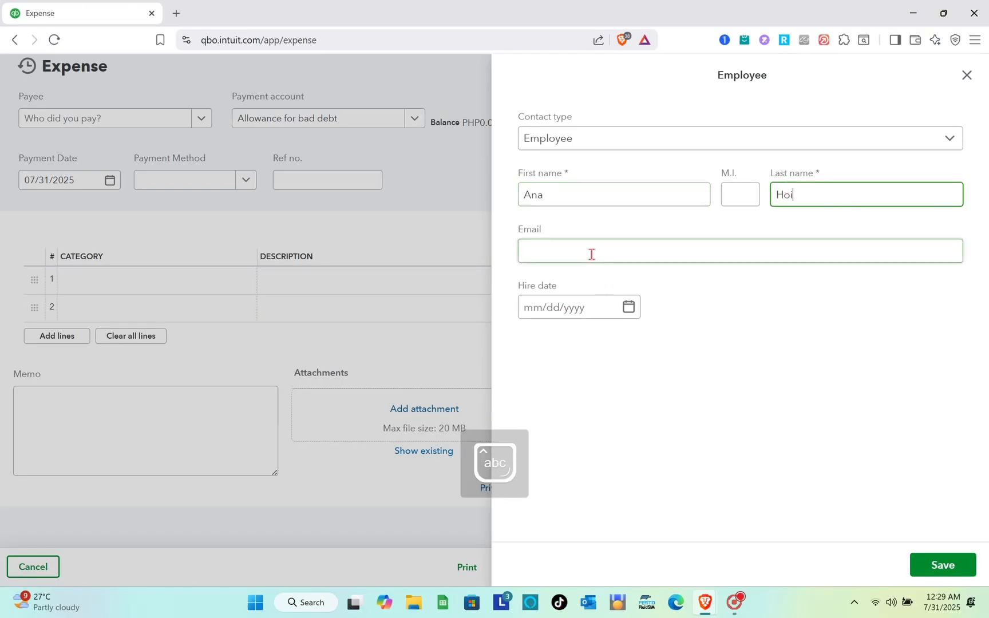
# Step: Fill in the employee's email and hire date, and save the employee as the expense's payee
pyautogui.click(591, 254)
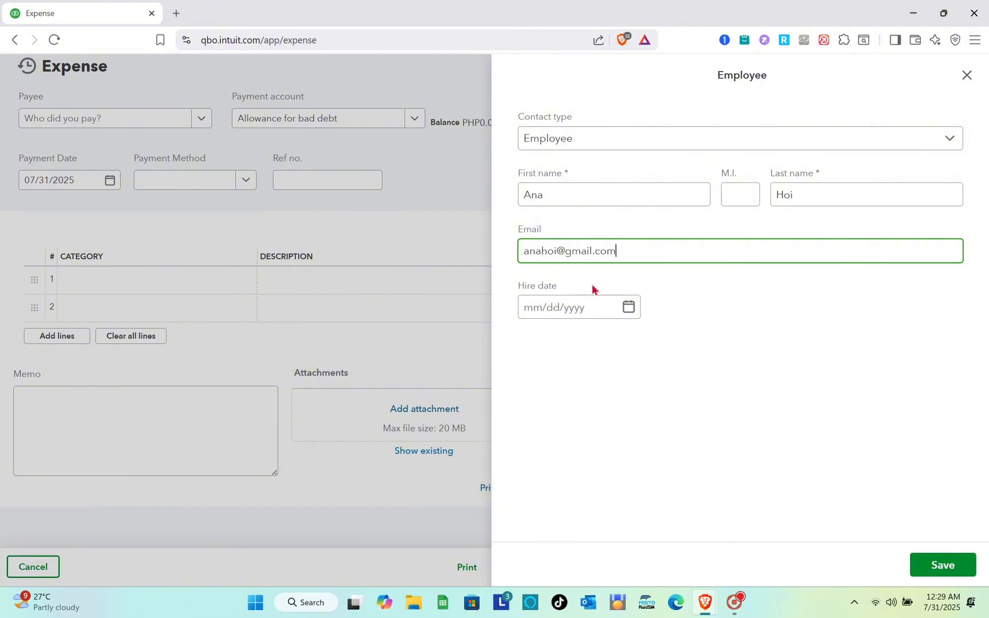
pyautogui.click(549, 309)
pyautogui.write('01')
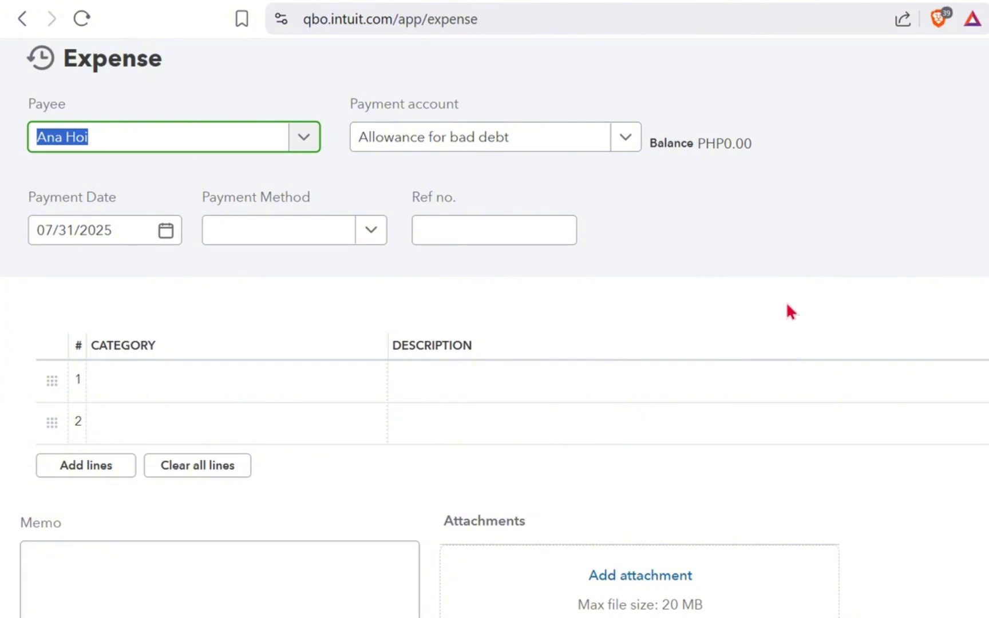
pyautogui.click(787, 305)
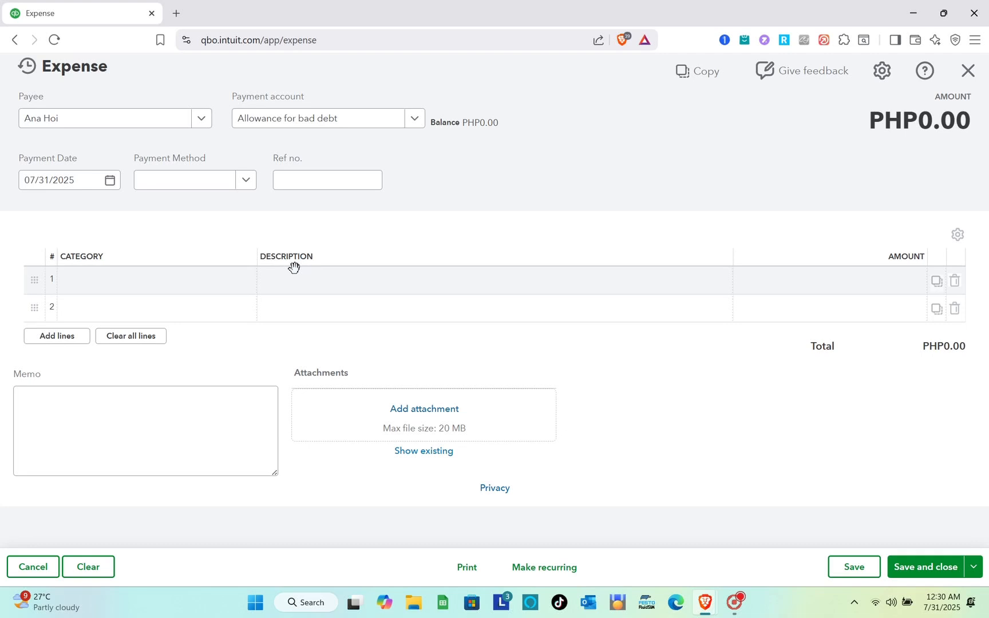
# Step: Set the category of the expense's first line to Payroll Expenses
pyautogui.click(232, 281)
pyautogui.click(243, 282)
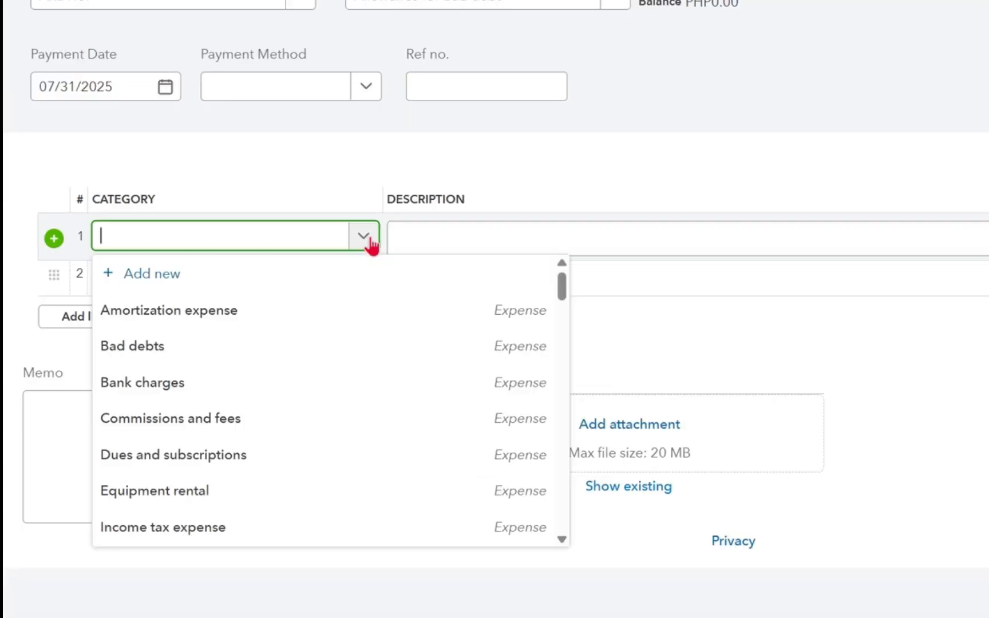
pyautogui.scroll(-9, 254, 375)
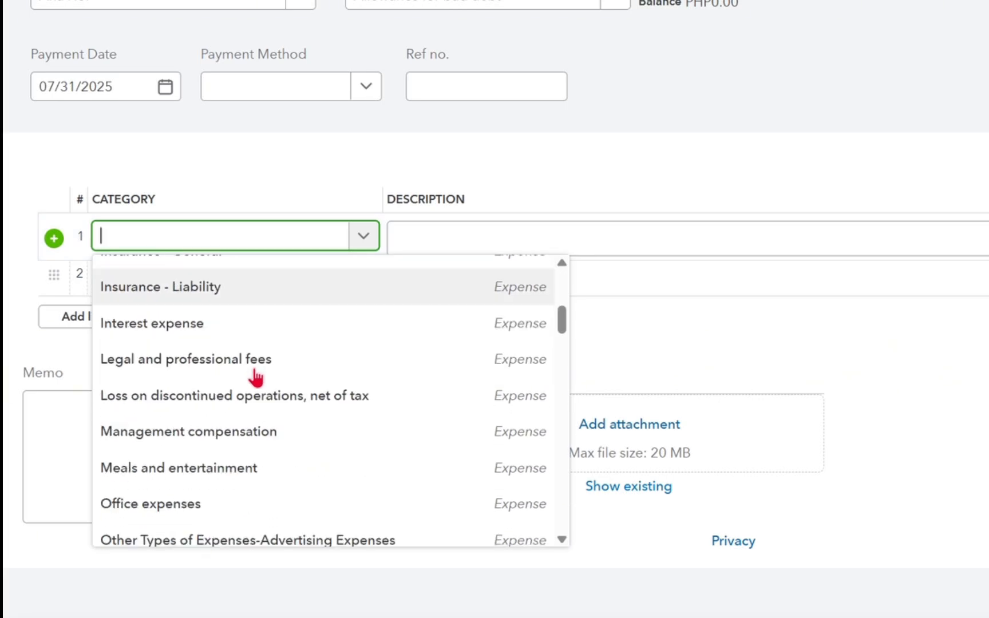
pyautogui.scroll(-1, 252, 377)
pyautogui.click(202, 428)
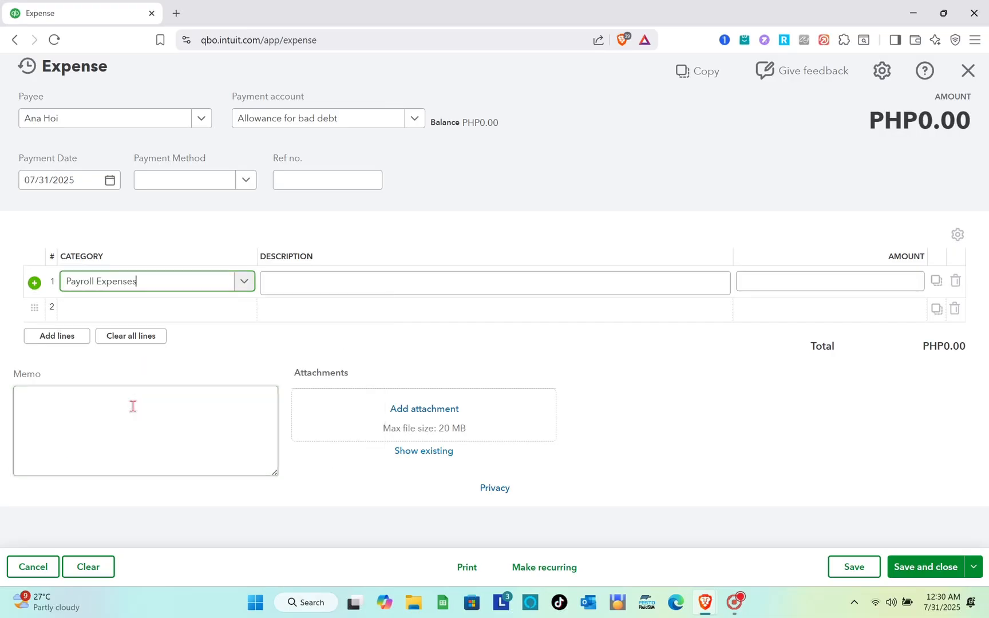
# Step: Describe the first expense line as Salary with an amount of 20000, and save and close the expense
pyautogui.click(533, 289)
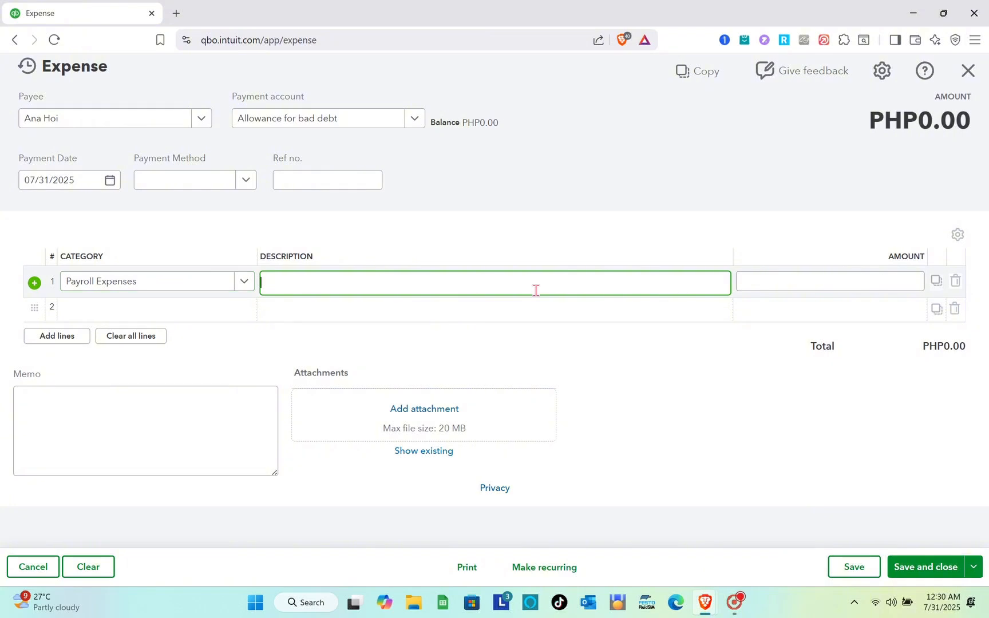
pyautogui.write('Salary')
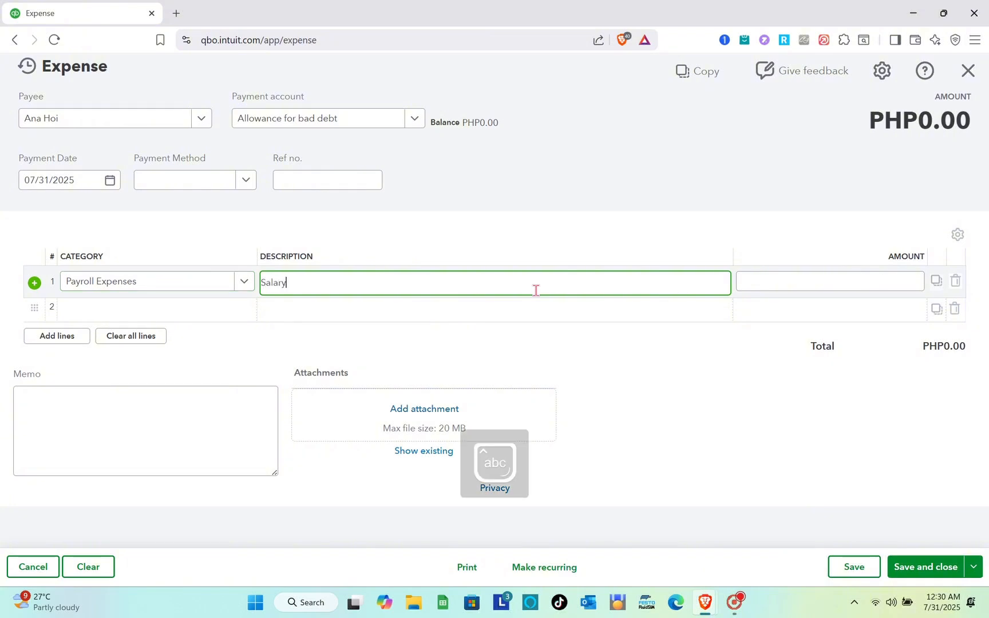
pyautogui.click(867, 290)
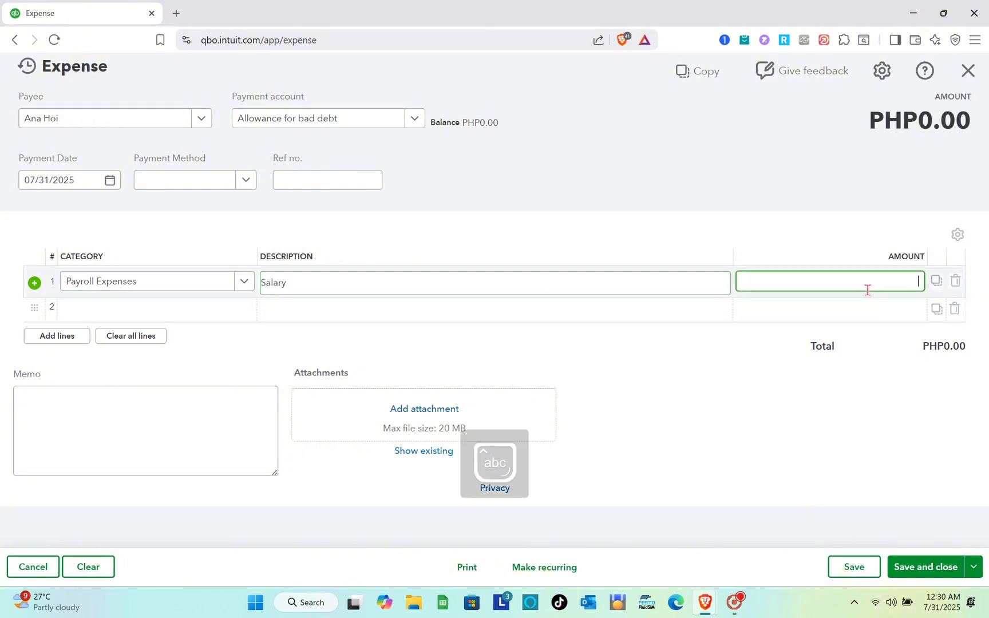
pyautogui.write('20000')
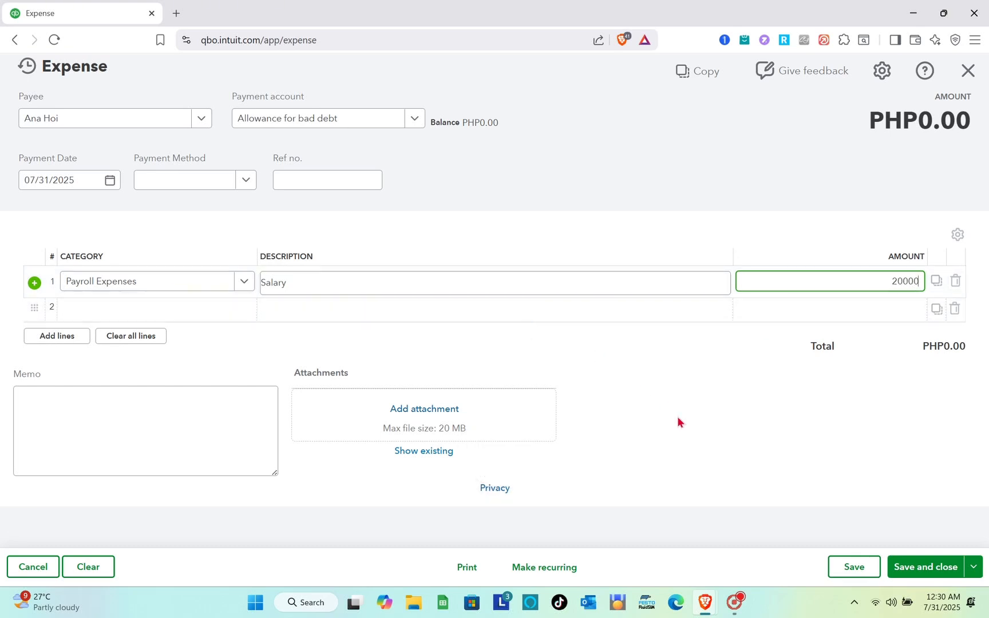
pyautogui.click(682, 424)
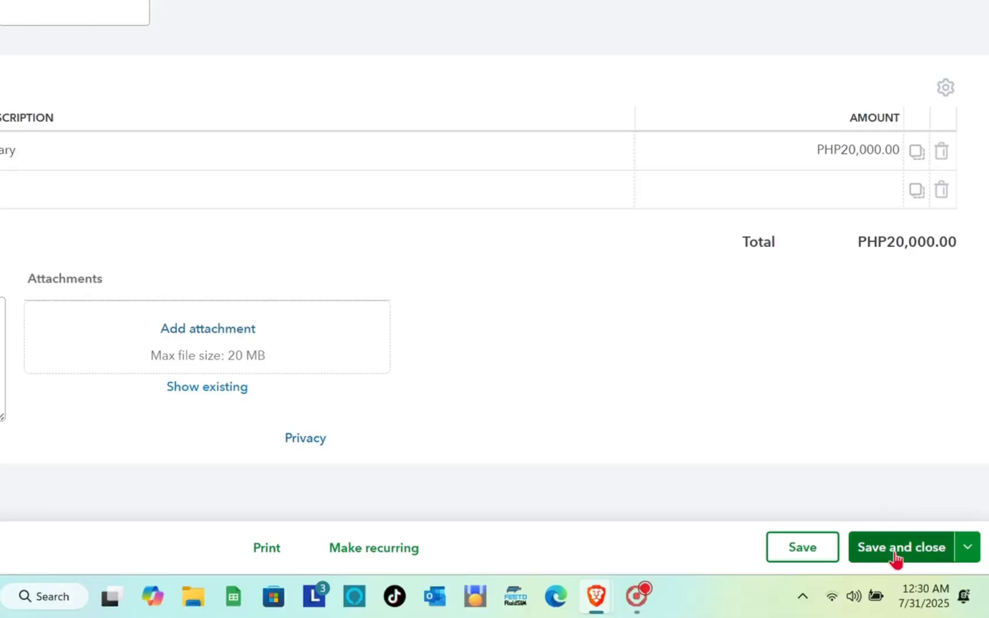
pyautogui.click(922, 570)
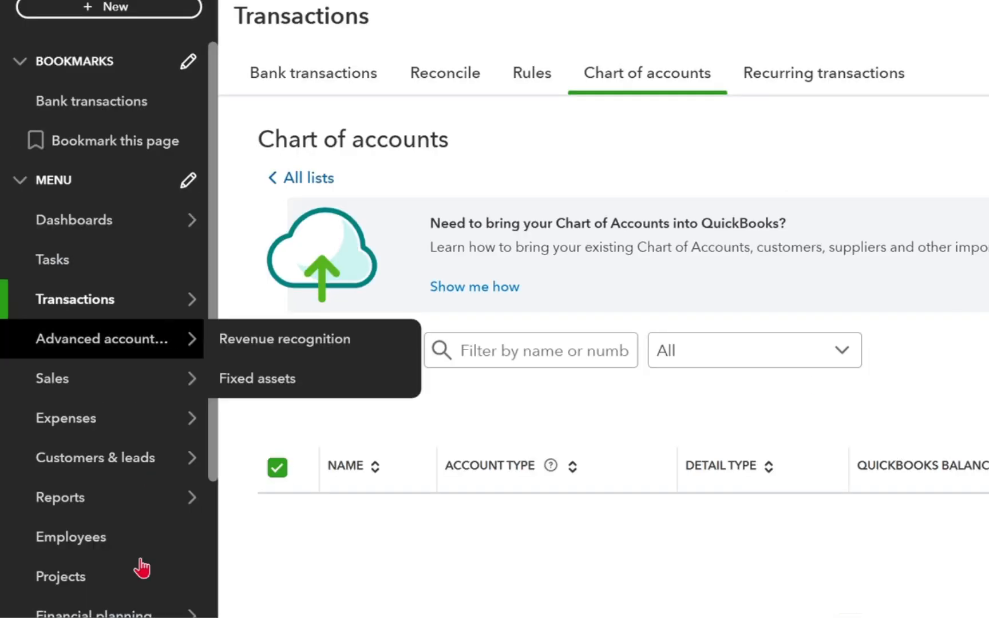
pyautogui.click(119, 17)
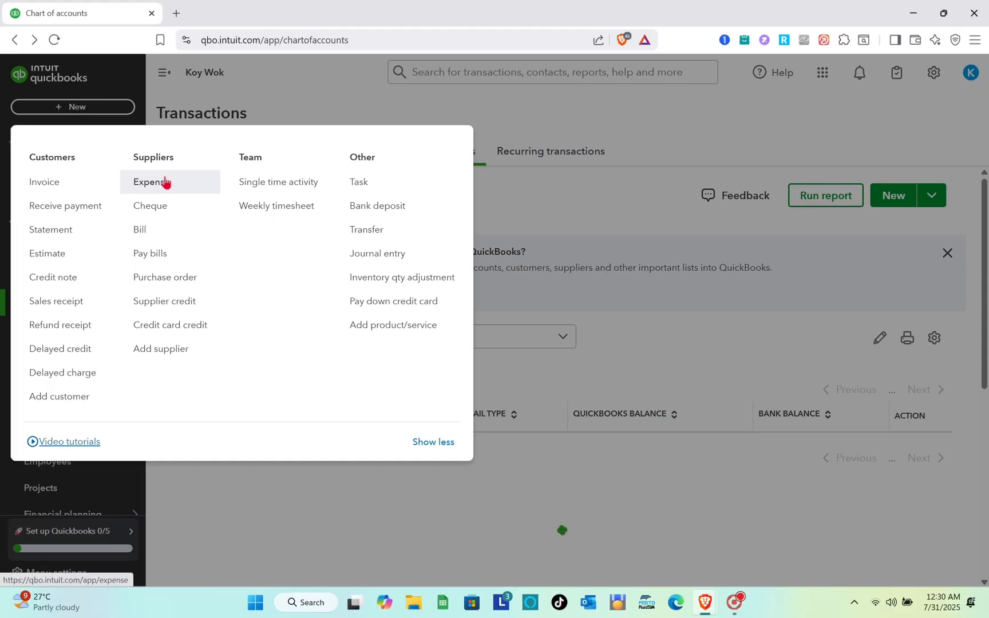
pyautogui.click(165, 181)
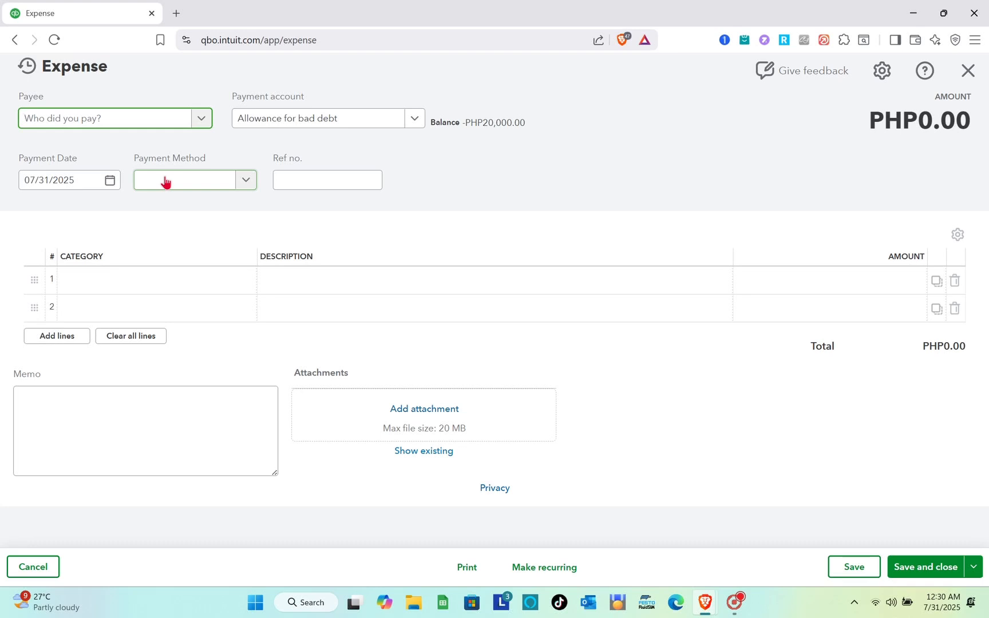
pyautogui.click(200, 119)
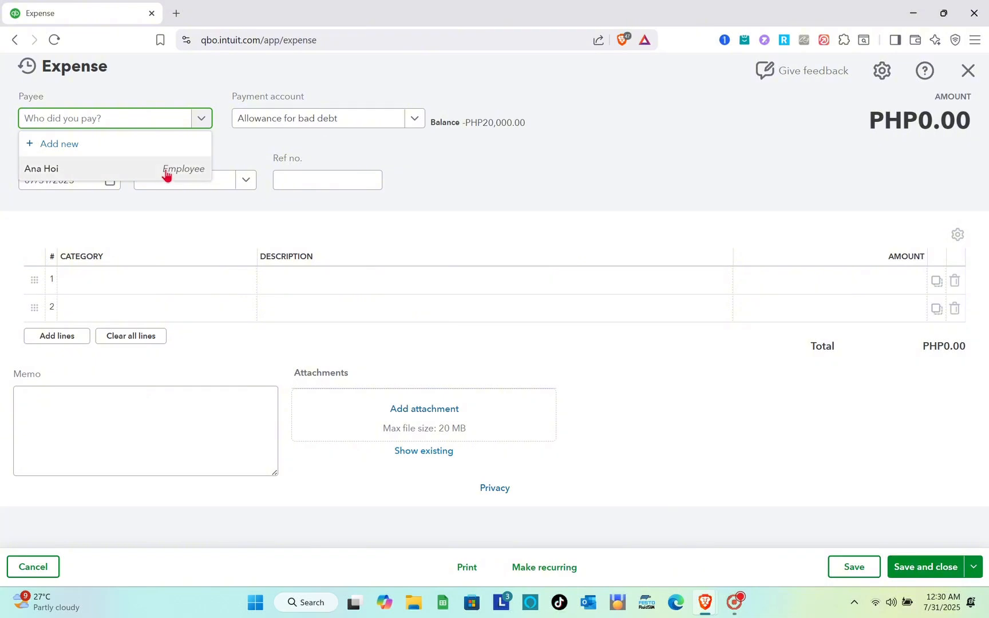
pyautogui.click(167, 175)
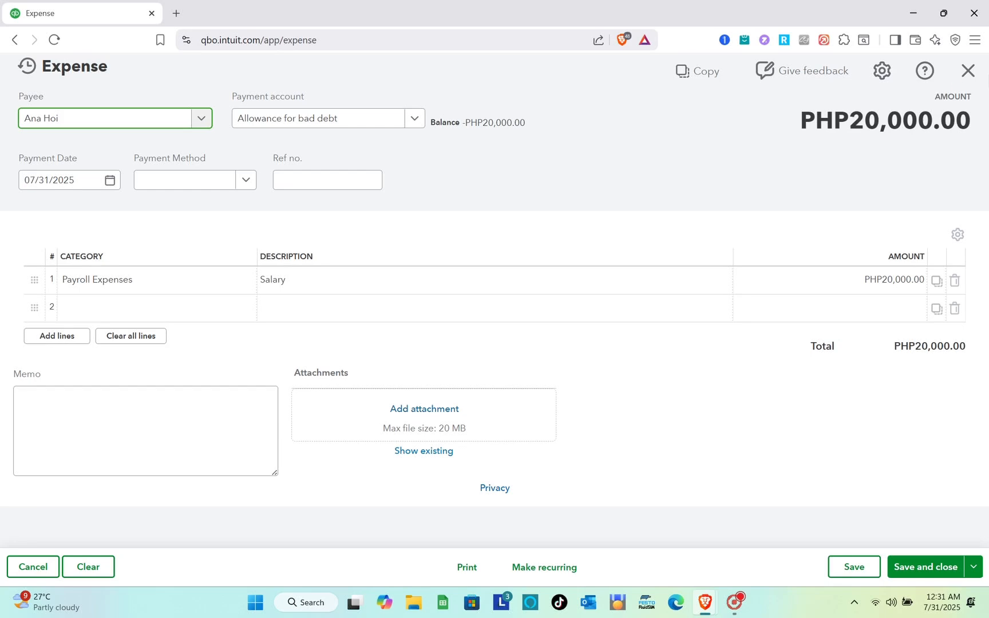
pyautogui.click(967, 71)
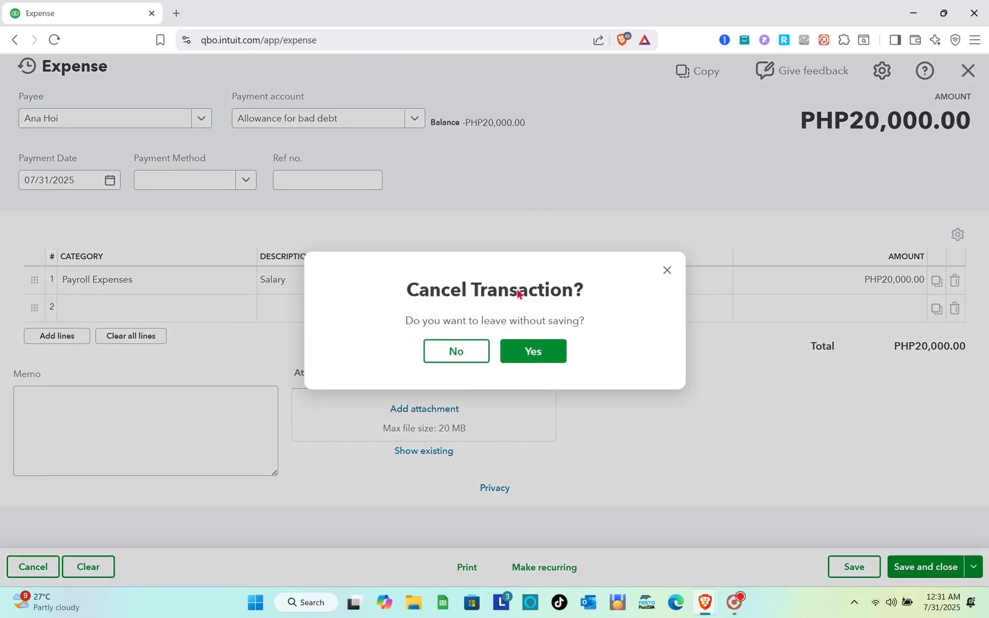
pyautogui.click(525, 350)
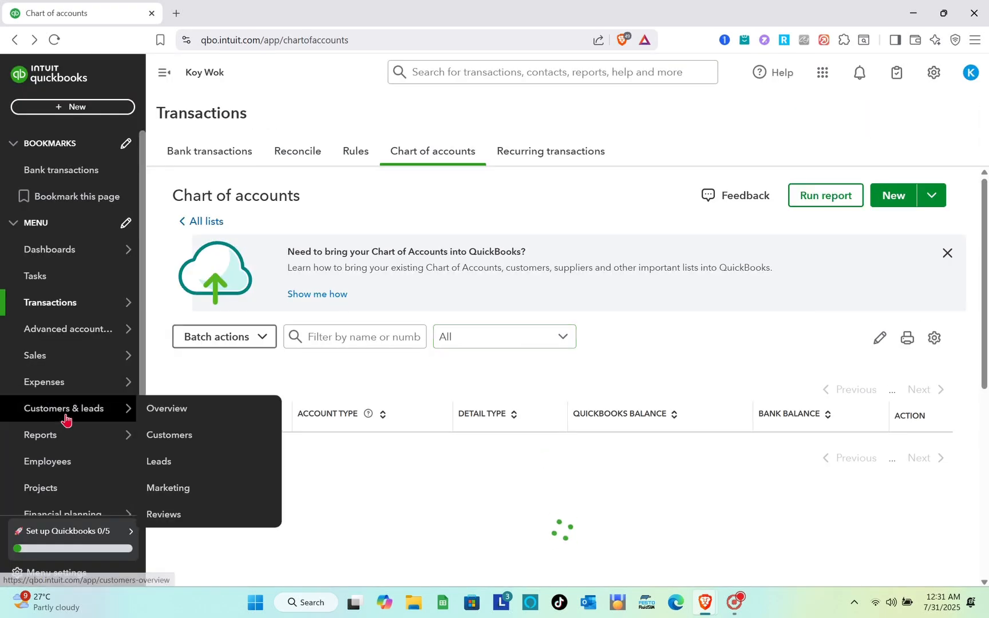
# Step: Look through the standard reports, view the Revenue Recognition Report (Beta) and return to the report list
pyautogui.click(61, 439)
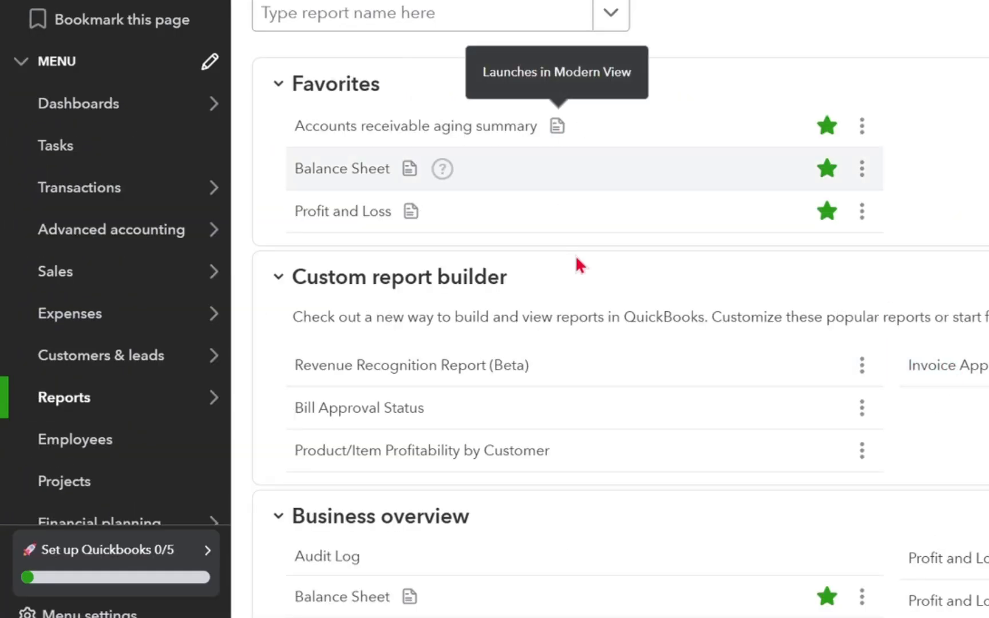
pyautogui.scroll(-2, 409, 430)
pyautogui.scroll(2, 408, 430)
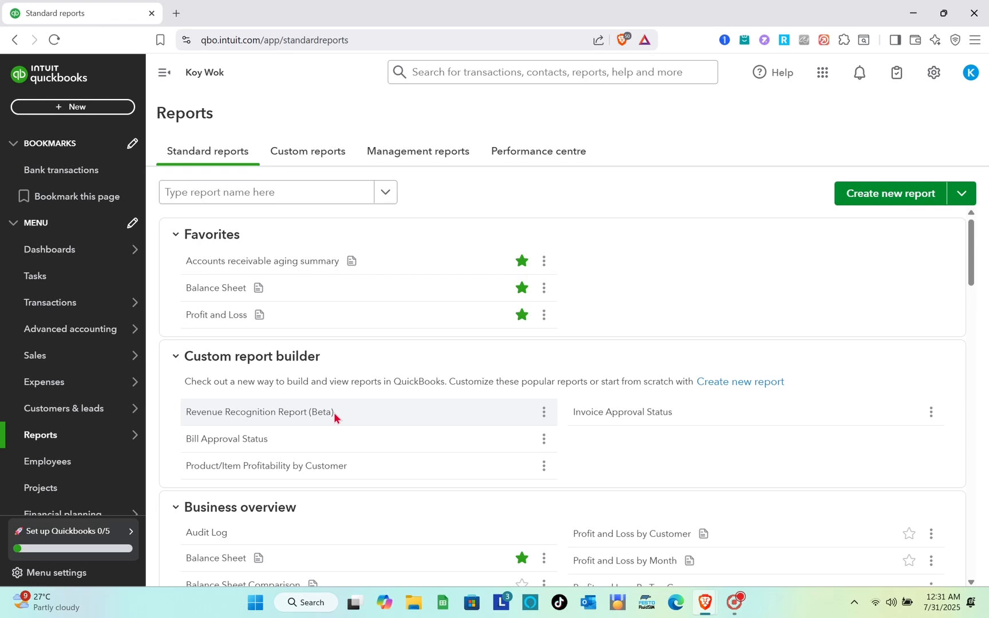
pyautogui.click(294, 411)
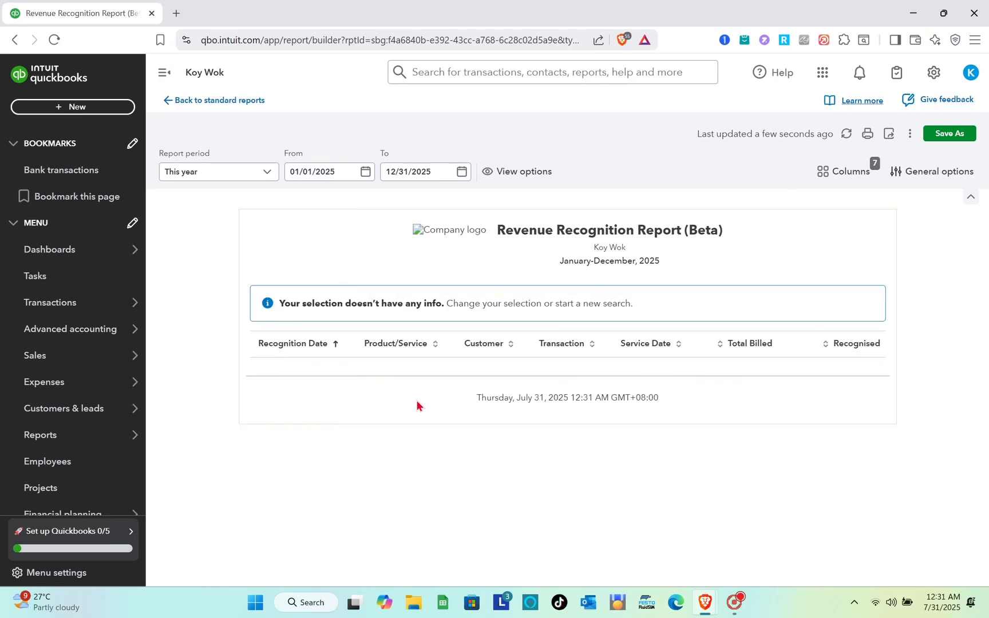
pyautogui.click(15, 37)
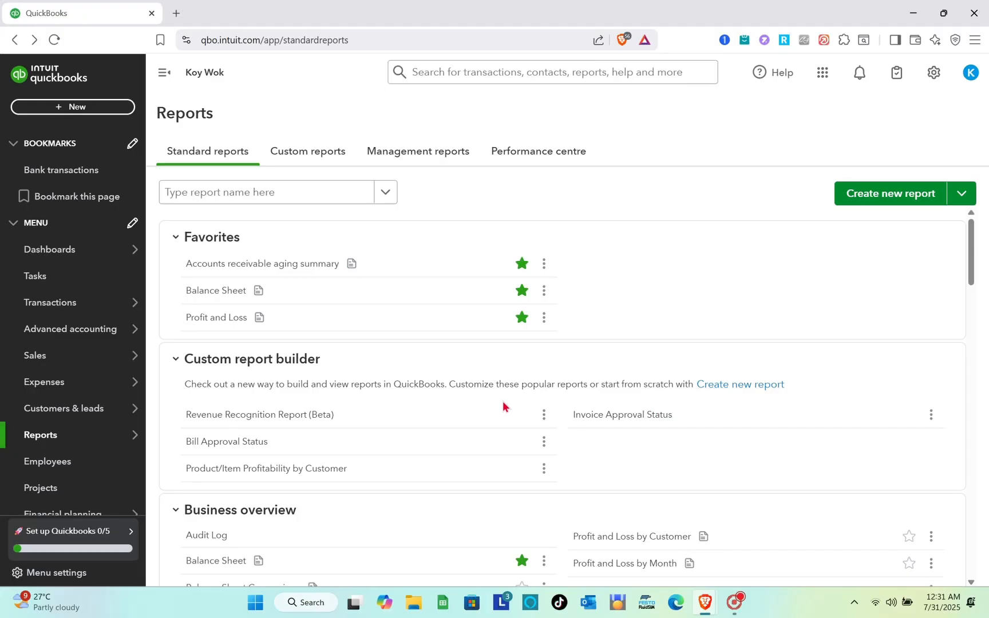
# Step: Open the Profit and Loss by Customer report and save it as a new report named Profit and Loss by Customer - copy
pyautogui.scroll(-5, 503, 401)
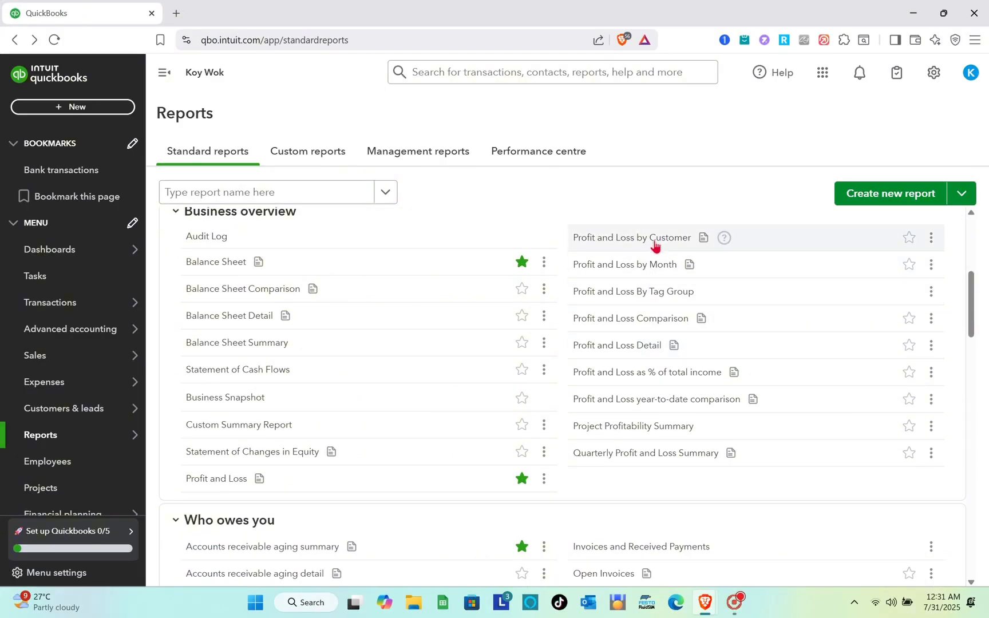
pyautogui.click(655, 240)
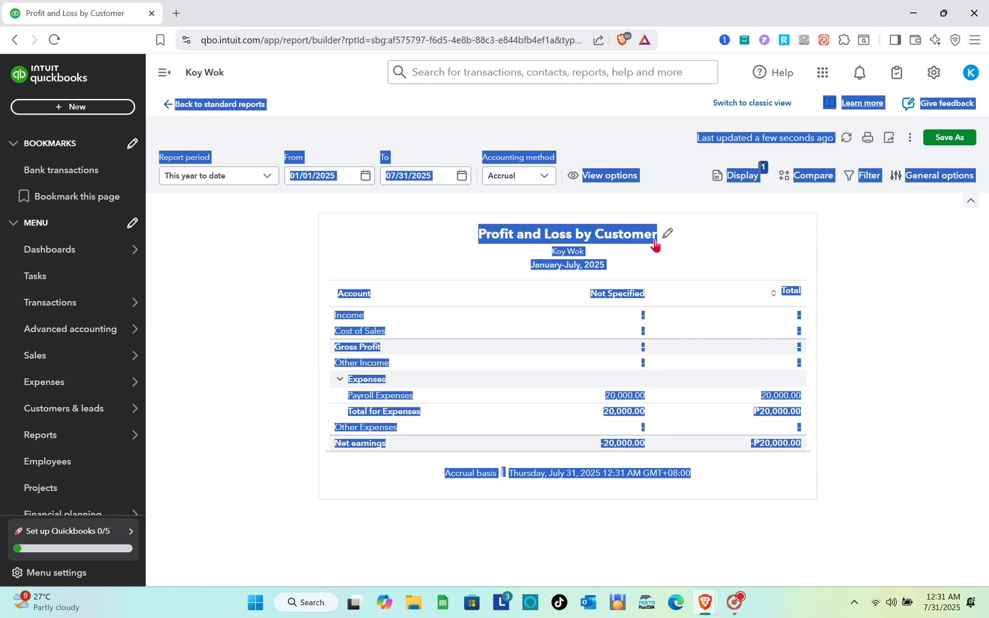
pyautogui.click(910, 294)
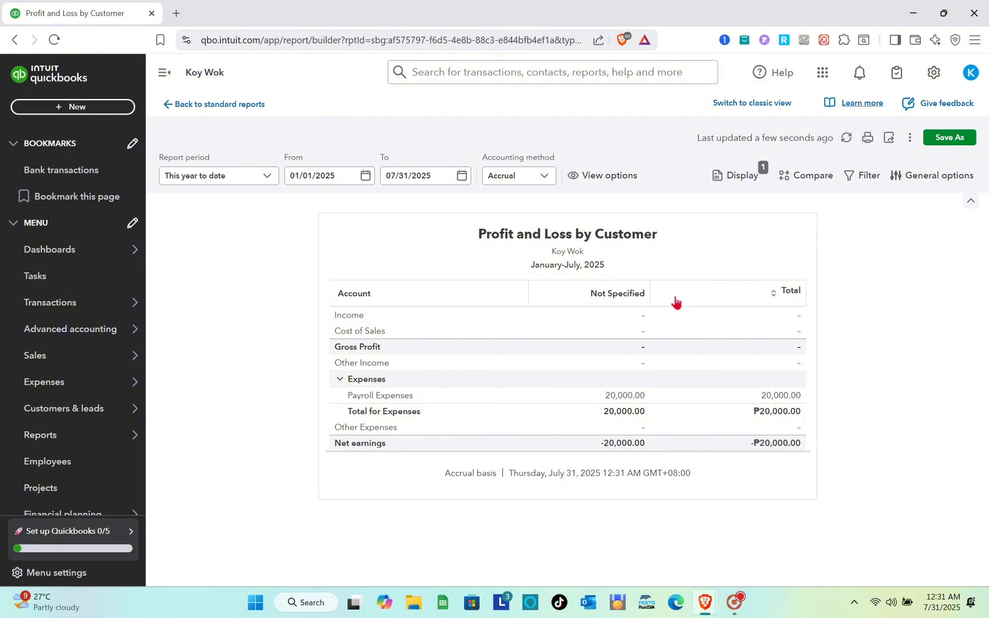
pyautogui.click(947, 139)
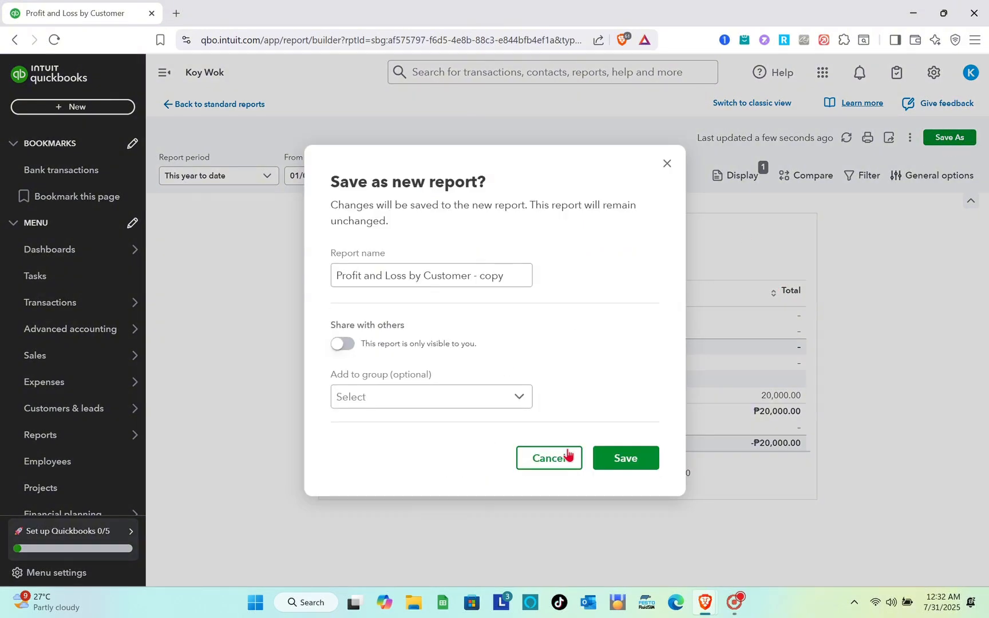
pyautogui.click(619, 461)
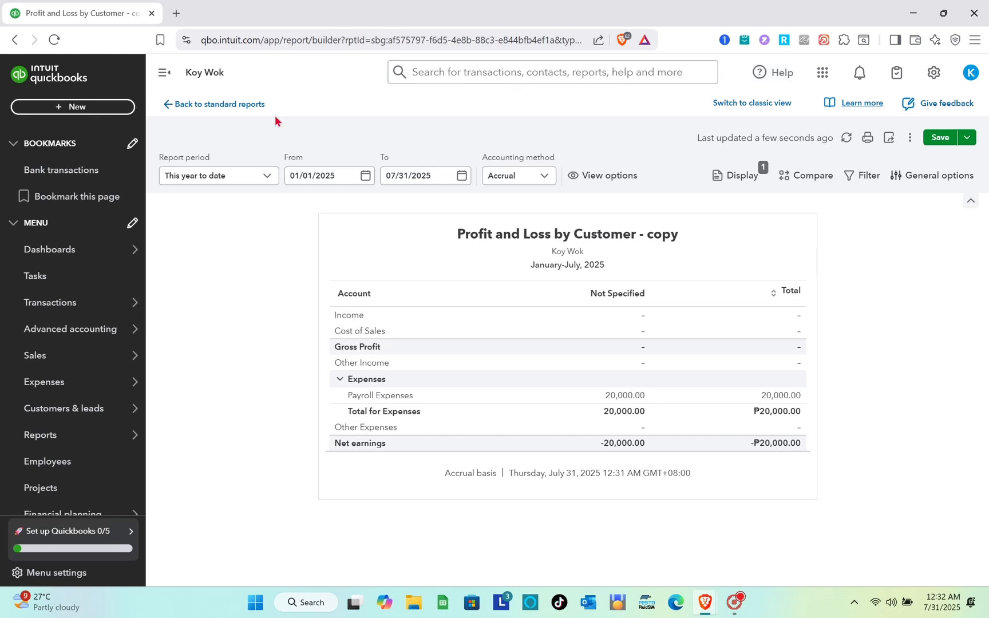
# Step: View the recorded payroll expense in the expenses list and open the employee list
pyautogui.moveTo(95, 359)
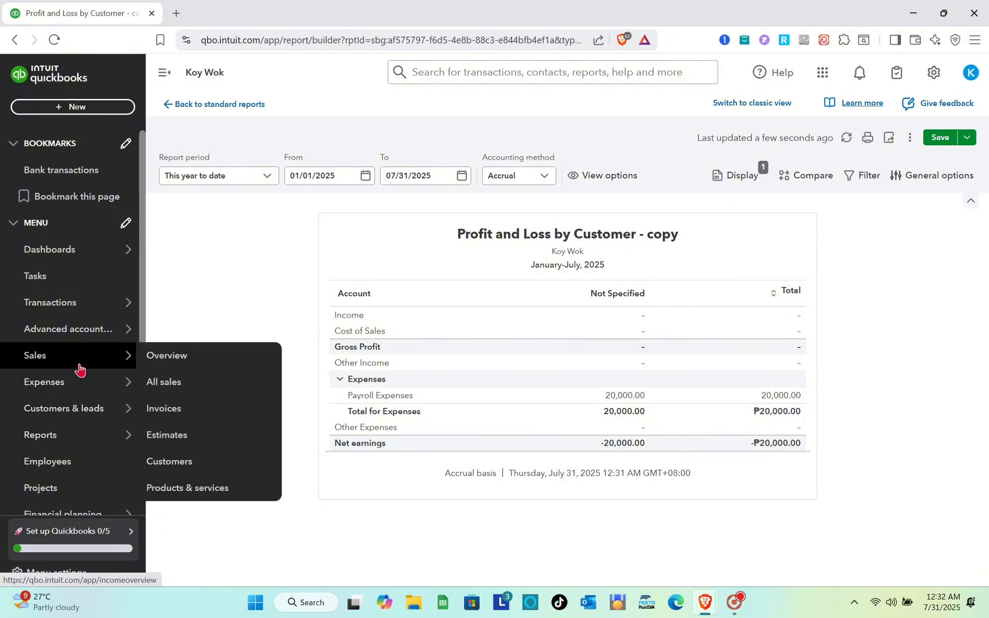
pyautogui.click(95, 383)
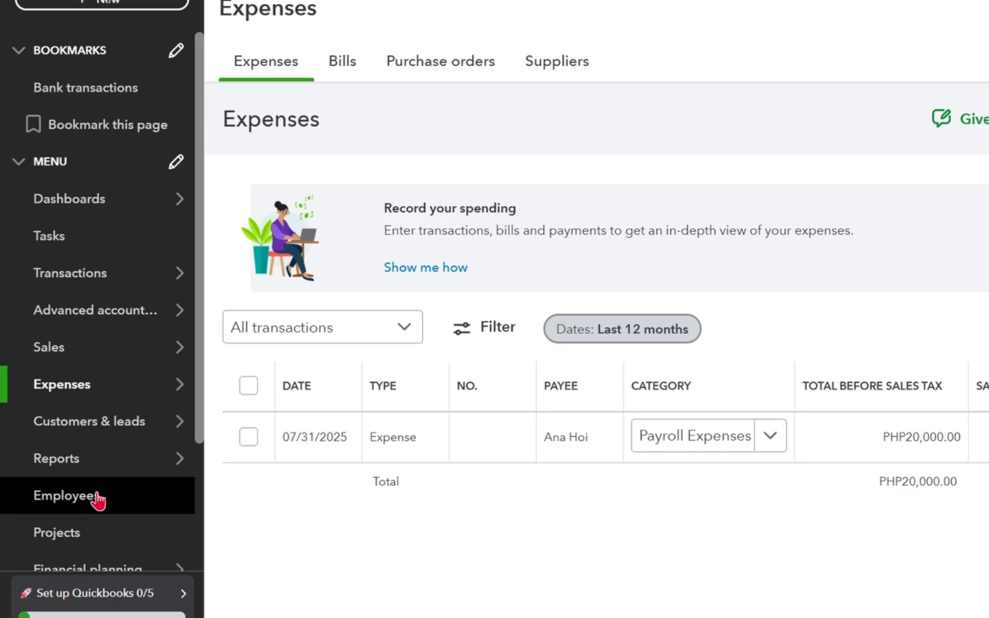
pyautogui.click(99, 501)
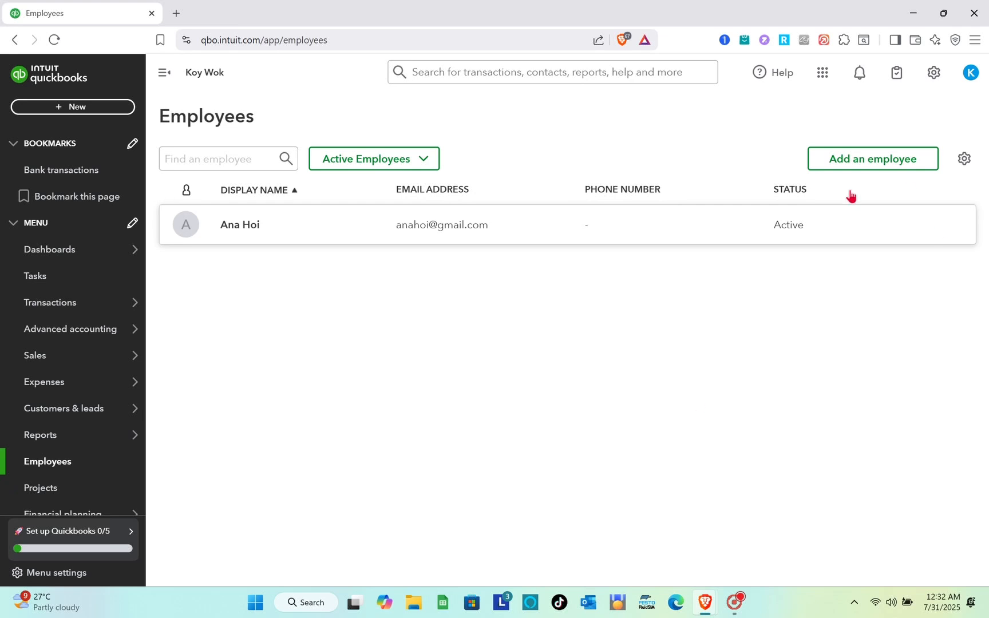
# Step: Start a new employee and enter the employee's first name, last name and email address
pyautogui.click(899, 170)
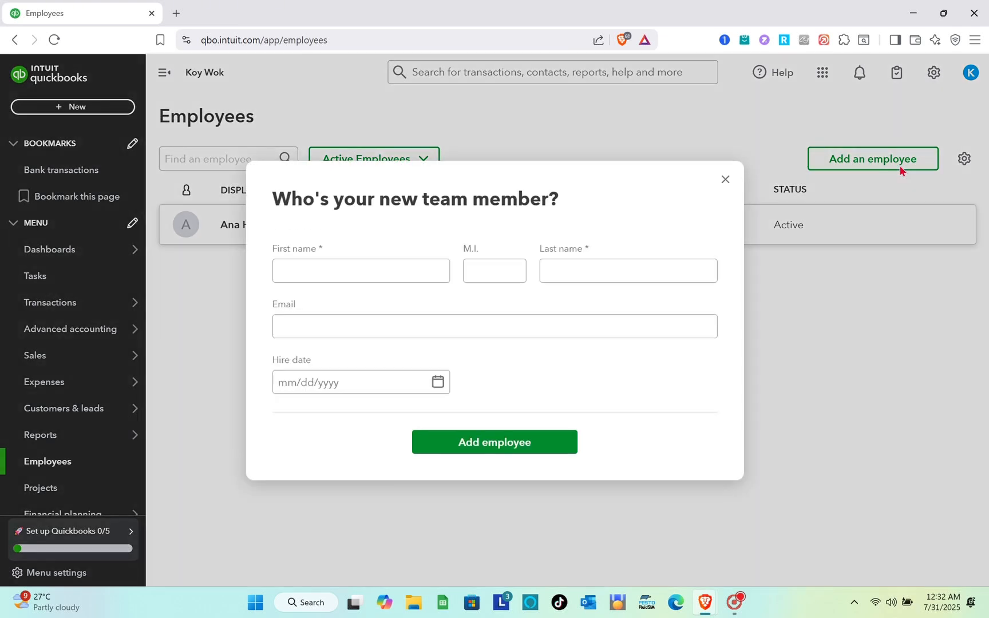
pyautogui.click(342, 265)
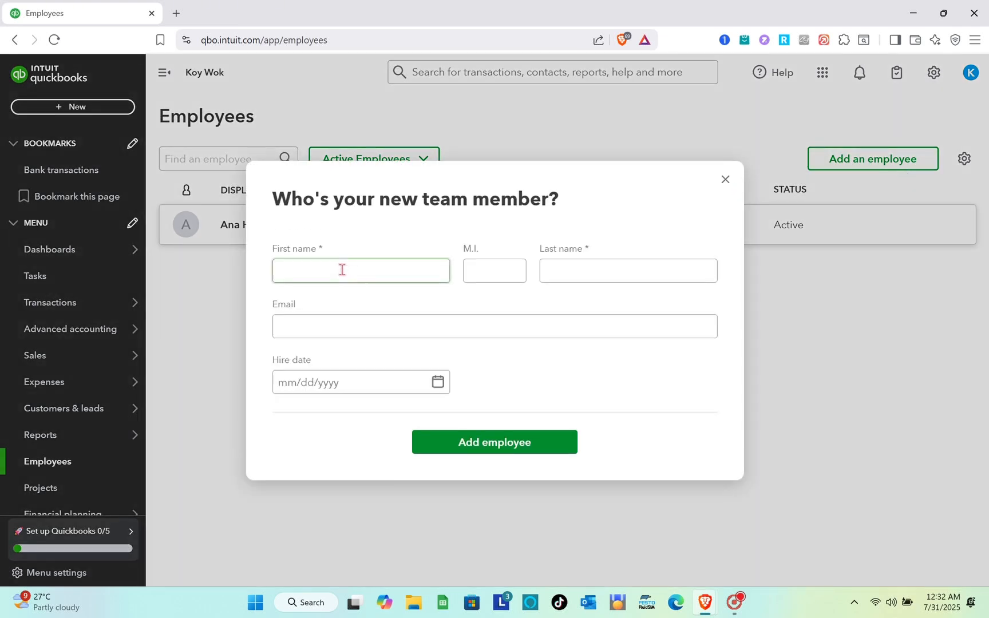
pyautogui.click(343, 269)
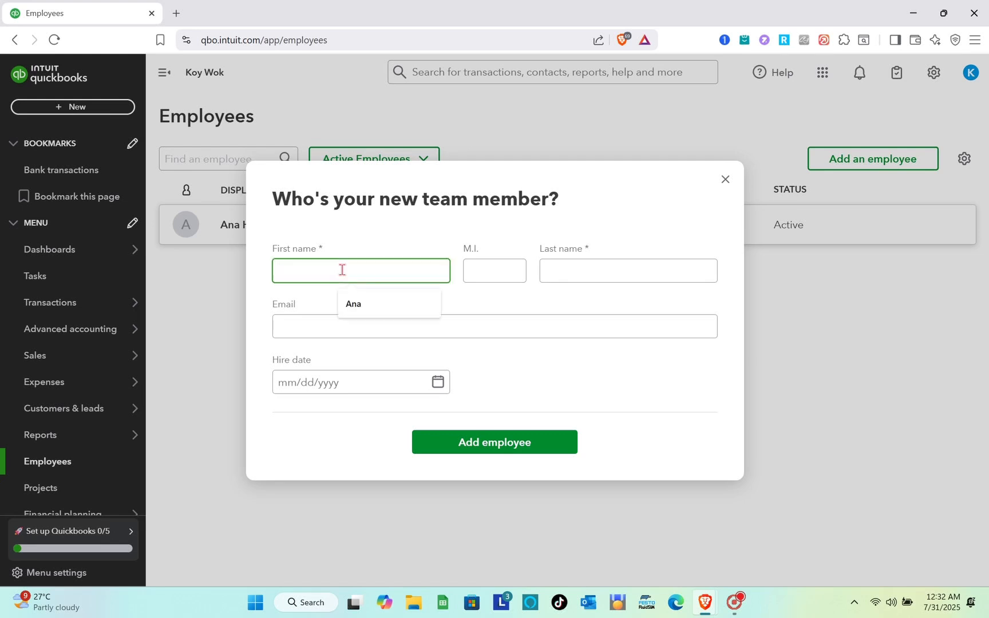
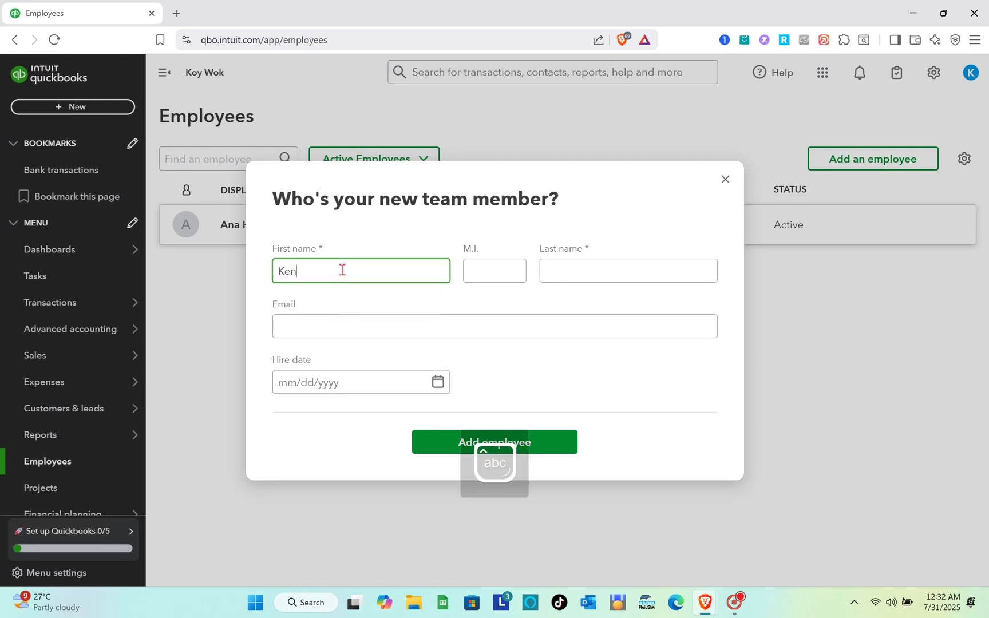
pyautogui.click(565, 270)
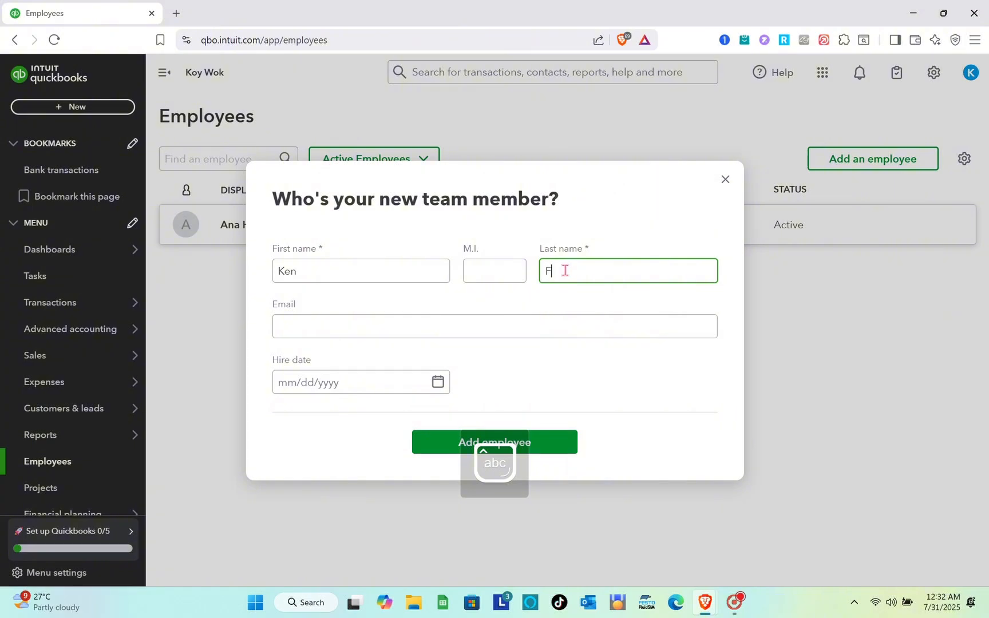
pyautogui.click(532, 327)
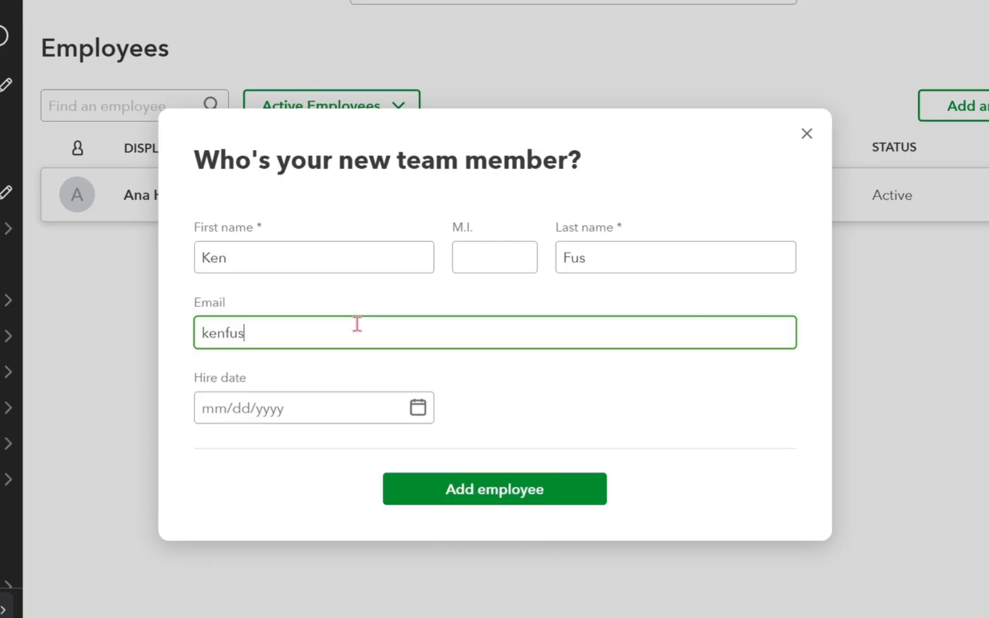
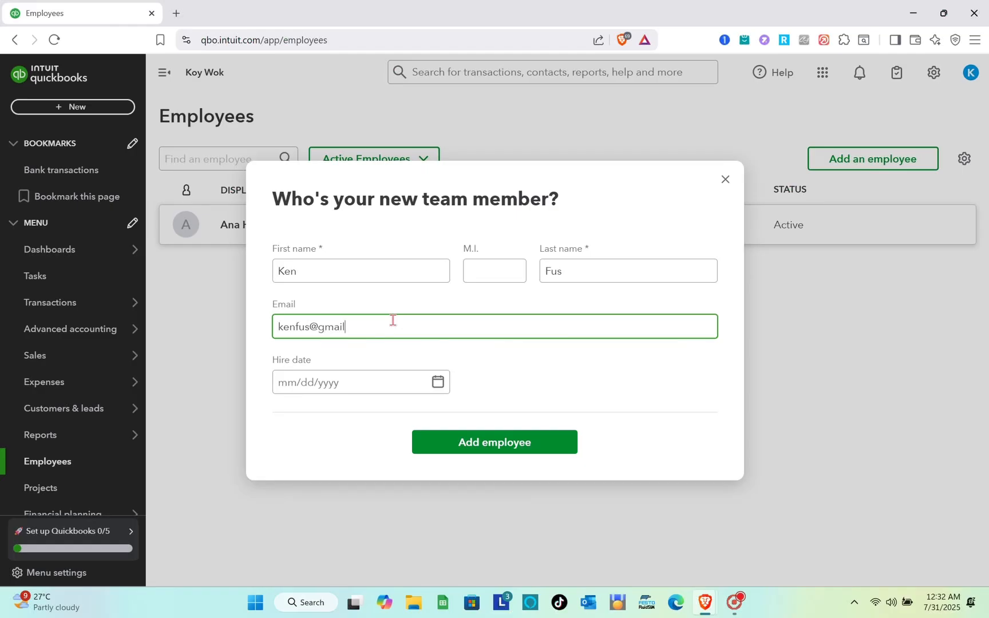
# Step: Set the new employee's hire date to 02/21/2024 and add the employee
pyautogui.click(290, 387)
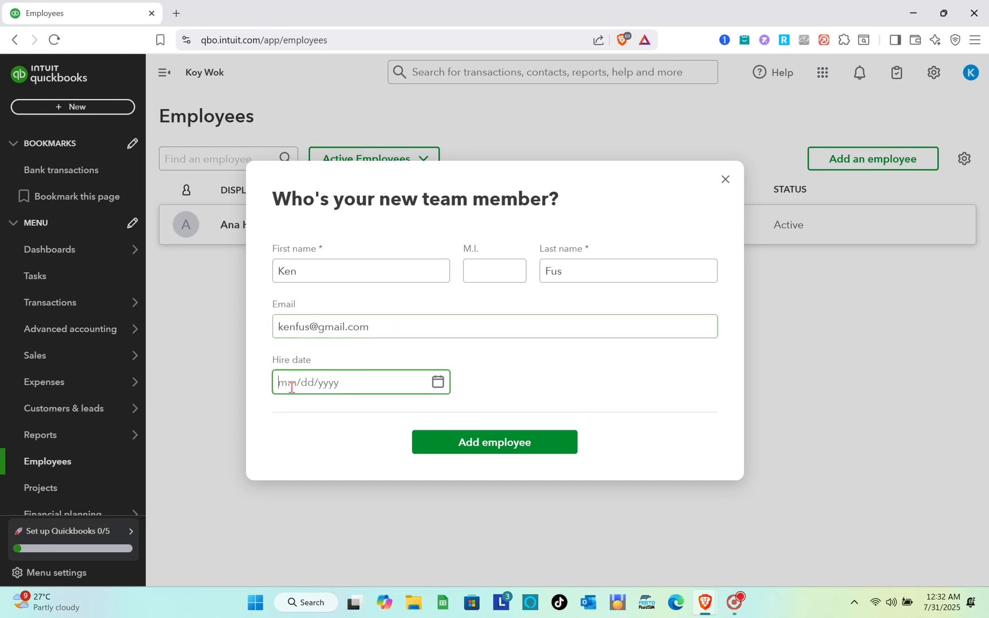
pyautogui.write('02')
pyautogui.write('/21/2024')
pyautogui.click(496, 440)
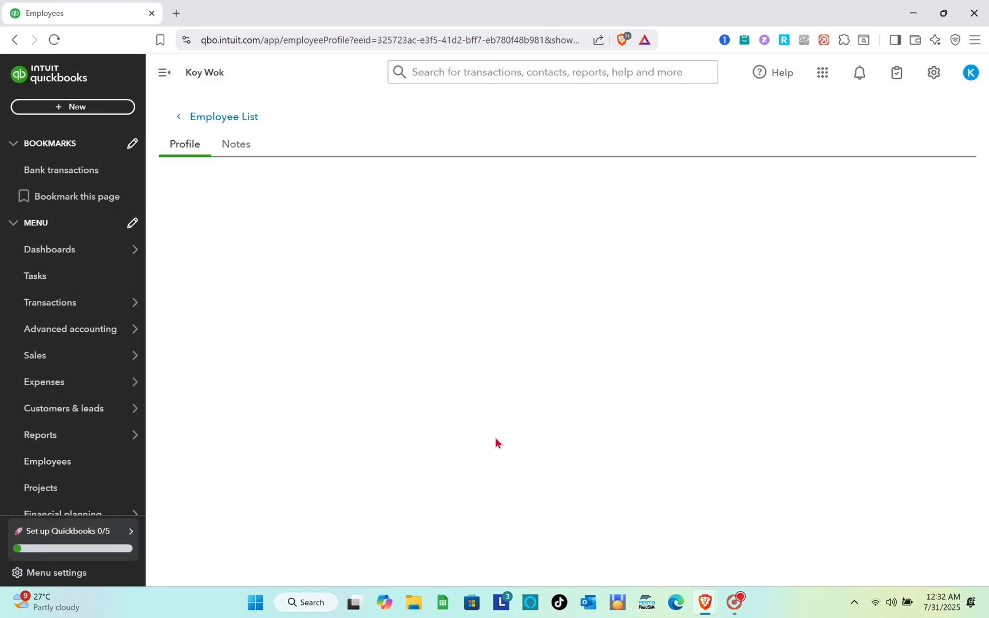
# Step: Review the new employee's profile, including the personal info, employment details and emergency contact sections
pyautogui.scroll(-1, 495, 443)
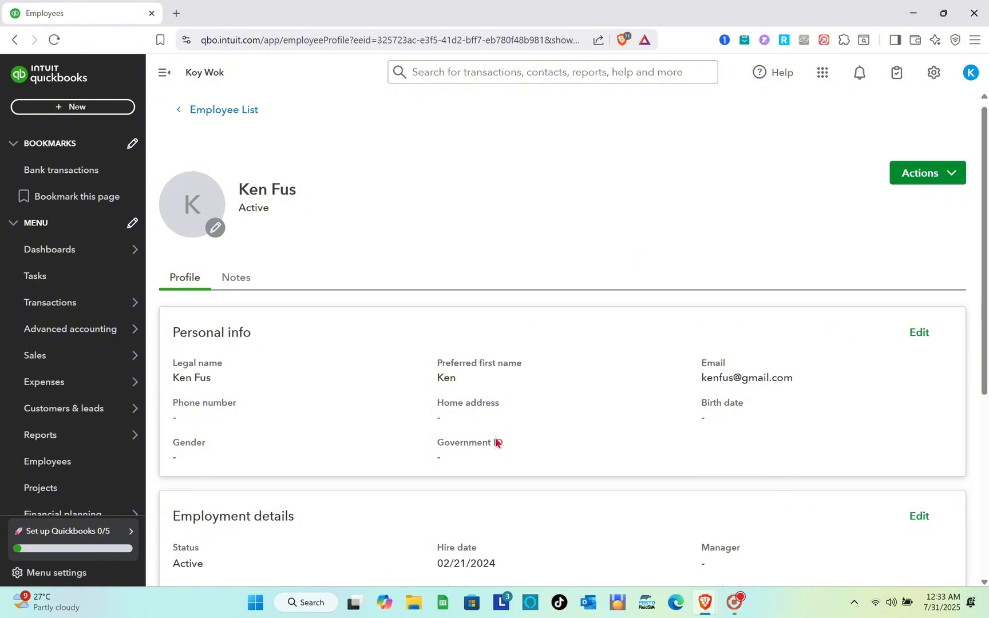
pyautogui.scroll(-5, 495, 437)
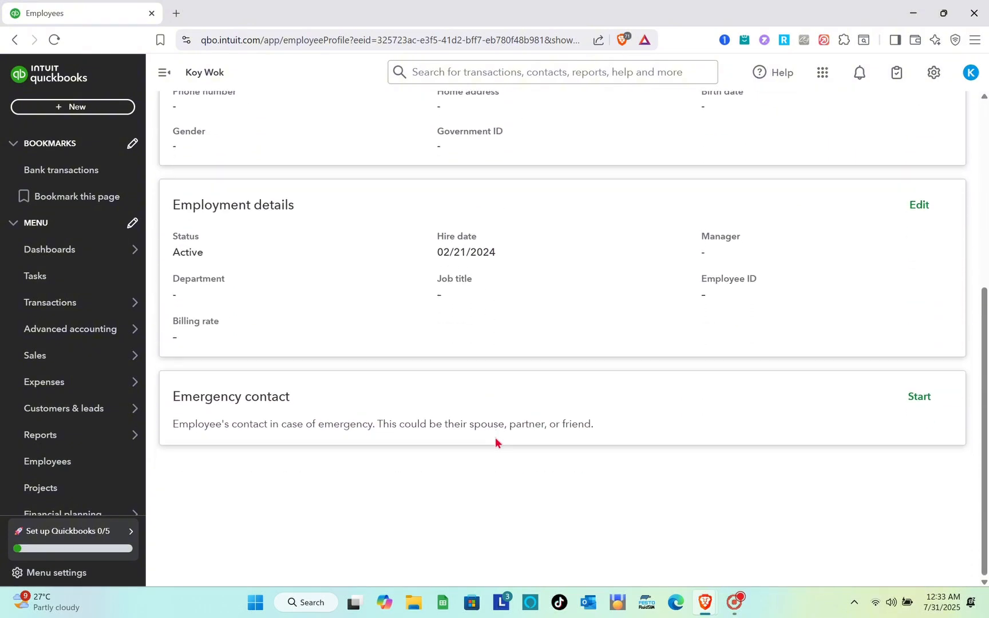
pyautogui.moveTo(87, 438)
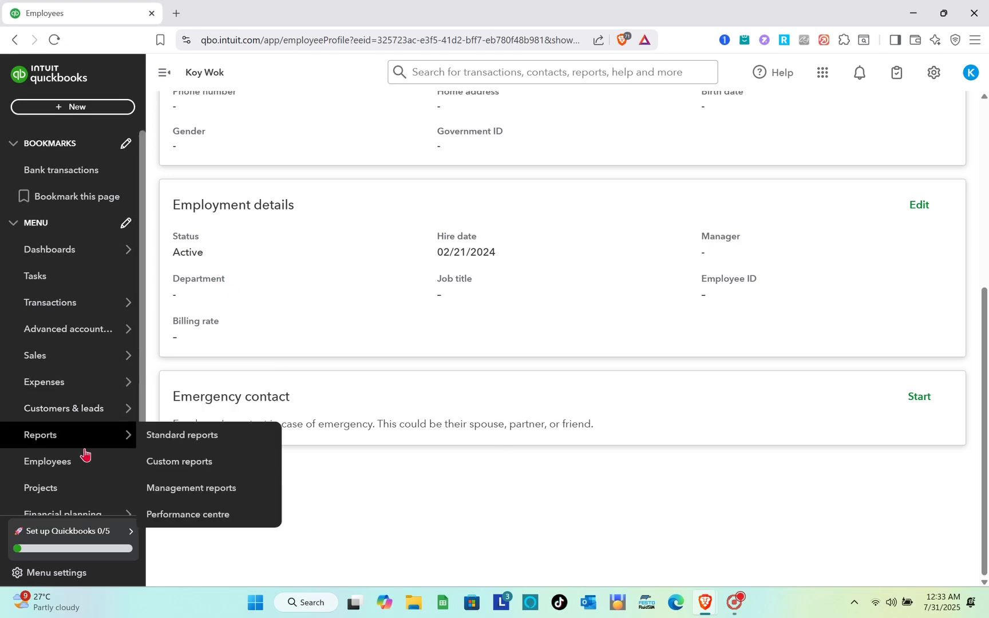
pyautogui.scroll(-1, 91, 433)
pyautogui.scroll(-3, 92, 434)
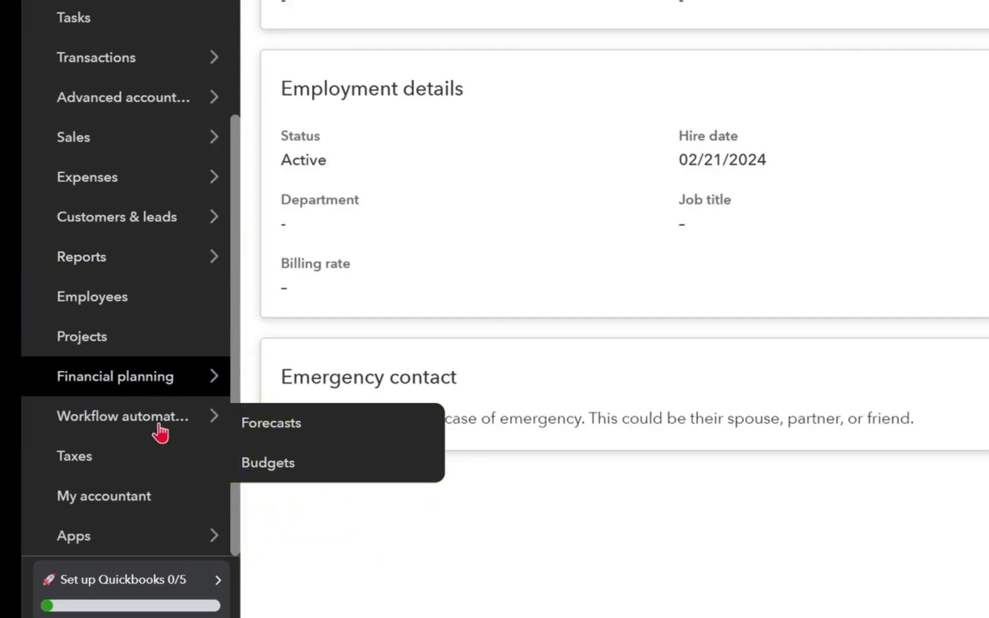
pyautogui.scroll(4, 92, 433)
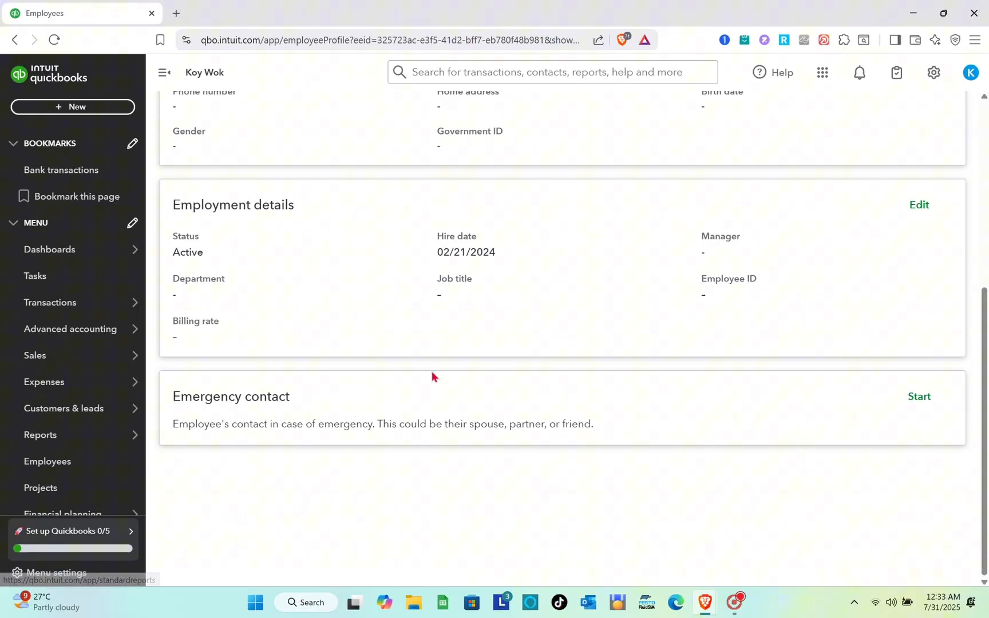
pyautogui.scroll(5, 670, 343)
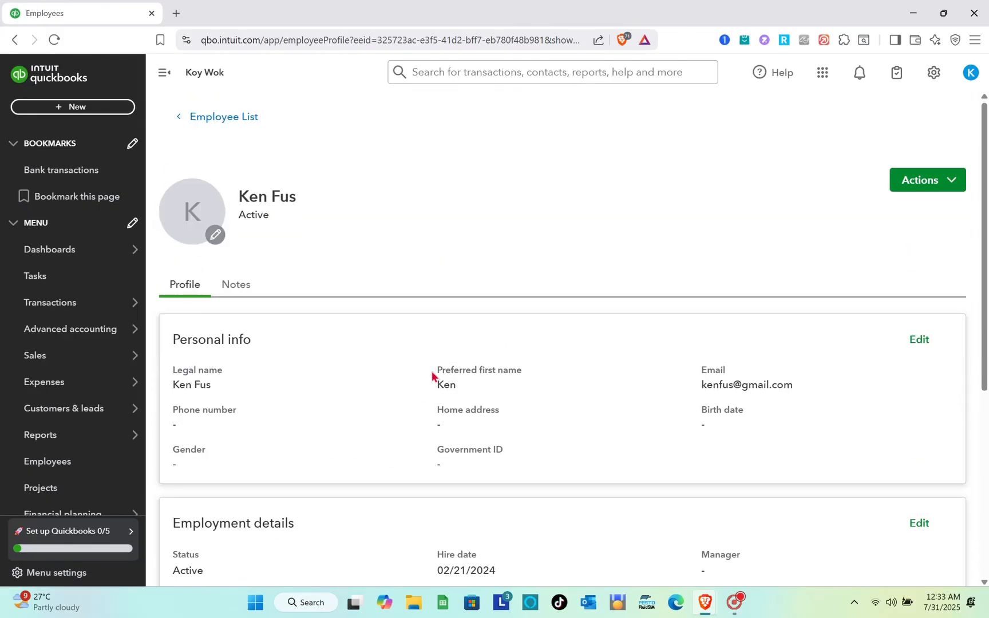
pyautogui.scroll(-1, 432, 371)
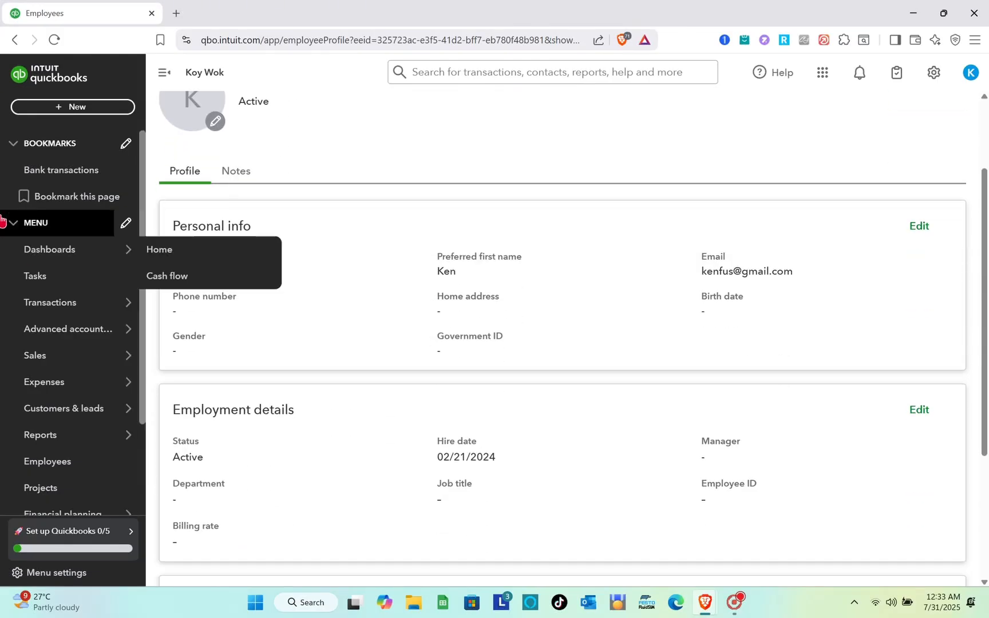
# Step: Start connecting a bank account from the bank transactions page and expand the list of supported banks
pyautogui.click(90, 171)
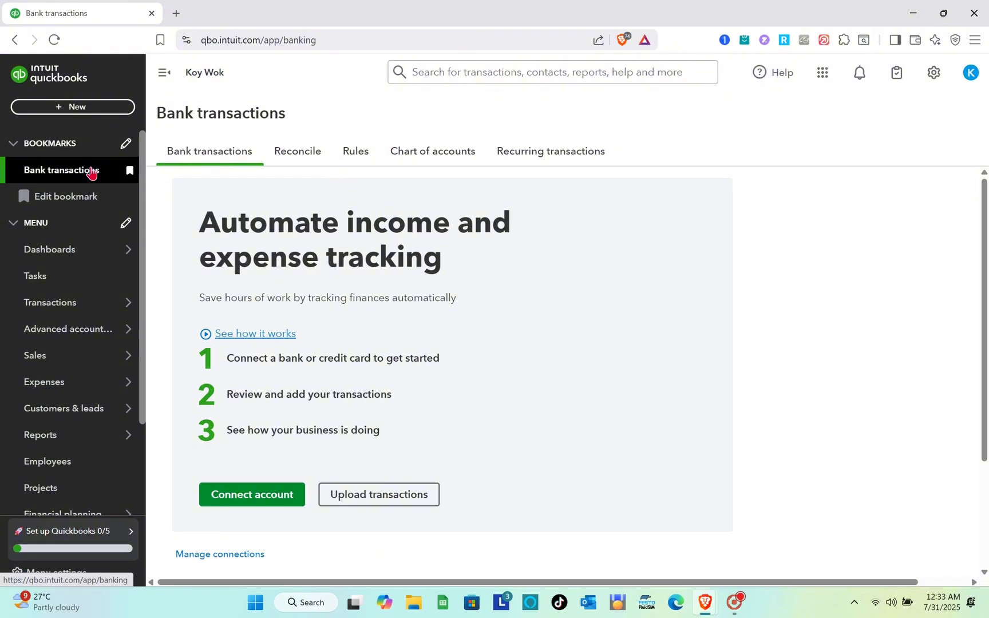
pyautogui.click(243, 499)
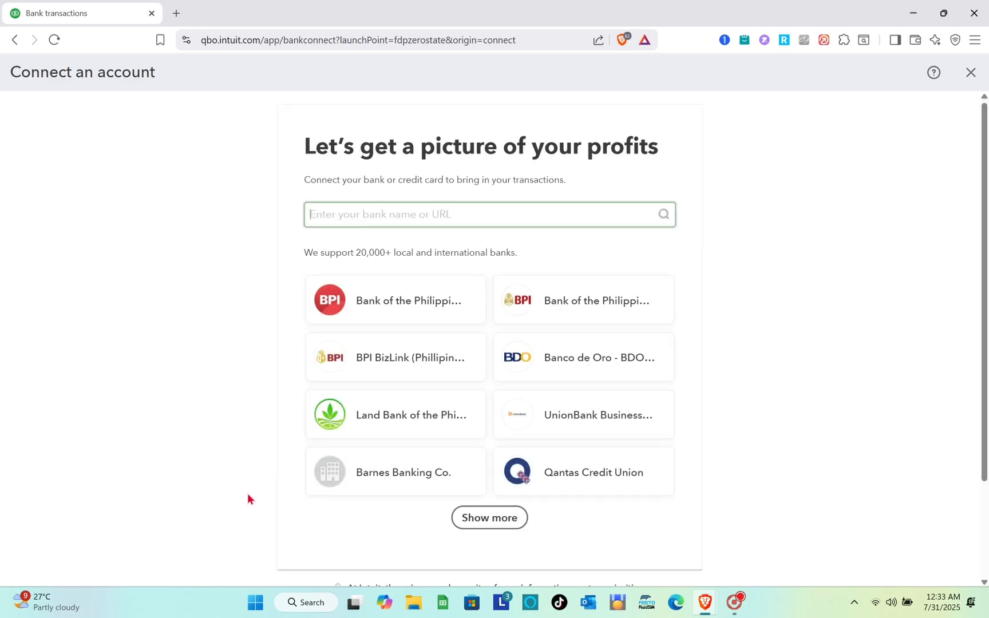
pyautogui.scroll(-2, 518, 406)
pyautogui.scroll(1, 517, 400)
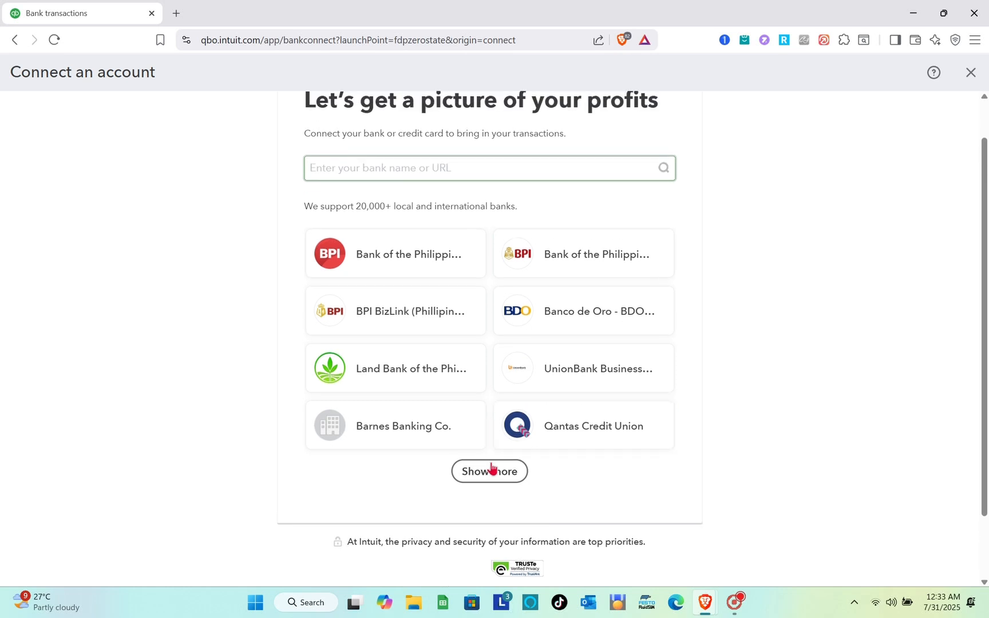
pyautogui.click(491, 472)
# Step: Browse the supported banks, view the sign-in form for Banco de Oro - BDO Corporate Banking, and close the account connection
pyautogui.scroll(-4, 493, 472)
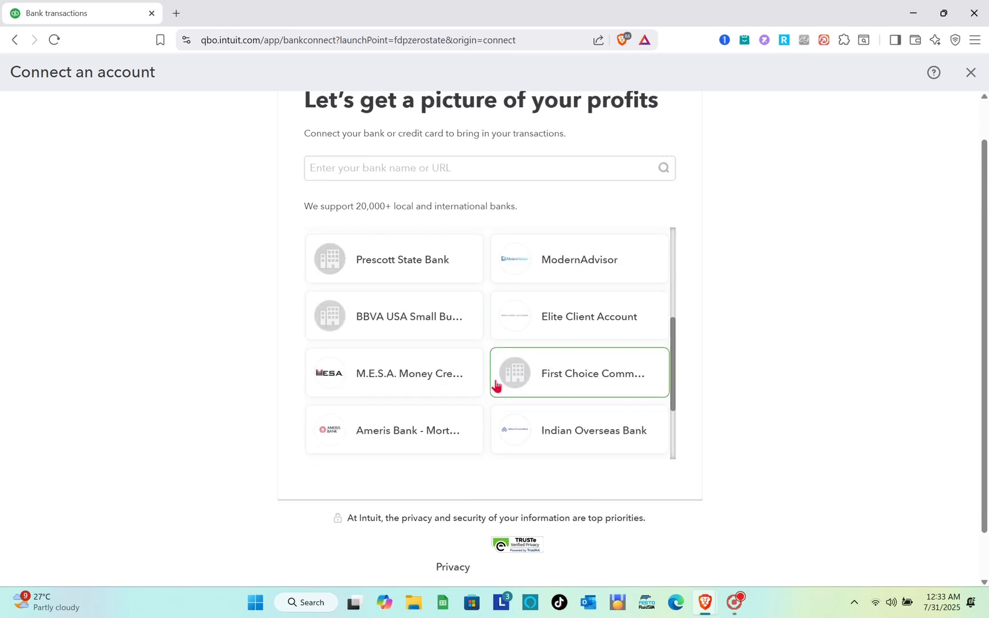
pyautogui.scroll(-1, 496, 385)
pyautogui.scroll(-1, 496, 385)
pyautogui.scroll(5, 494, 387)
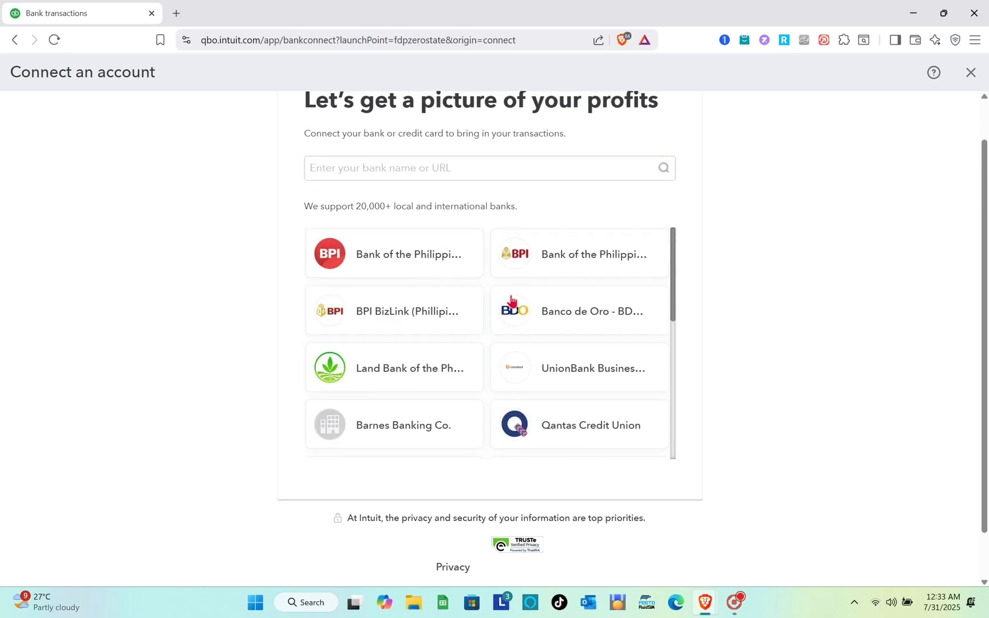
pyautogui.click(508, 321)
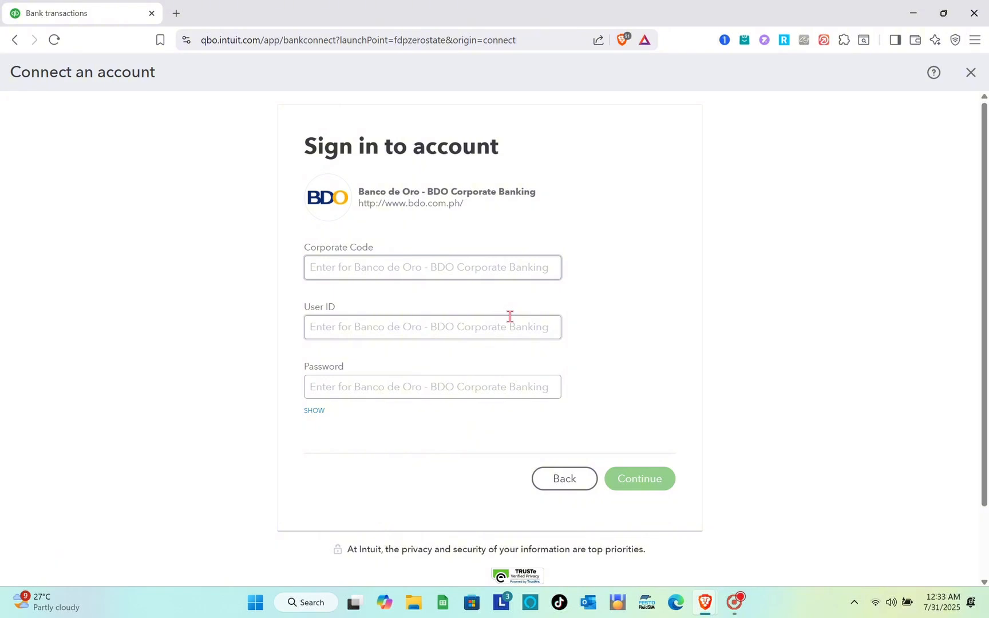
pyautogui.click(972, 77)
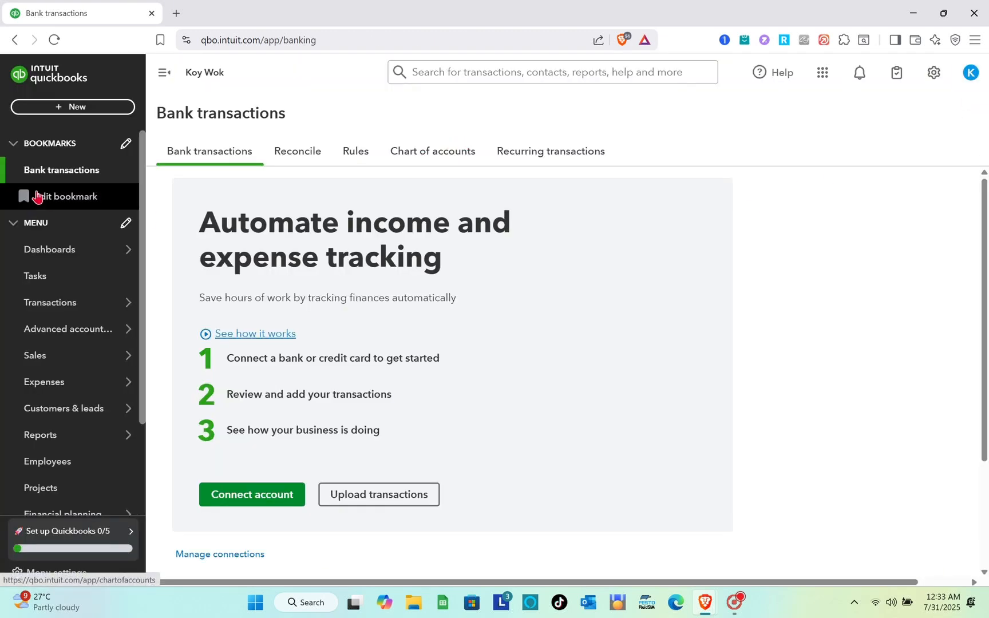
# Step: Look at the reconciliation page and the bank rules list for transactions
pyautogui.scroll(-2, 110, 360)
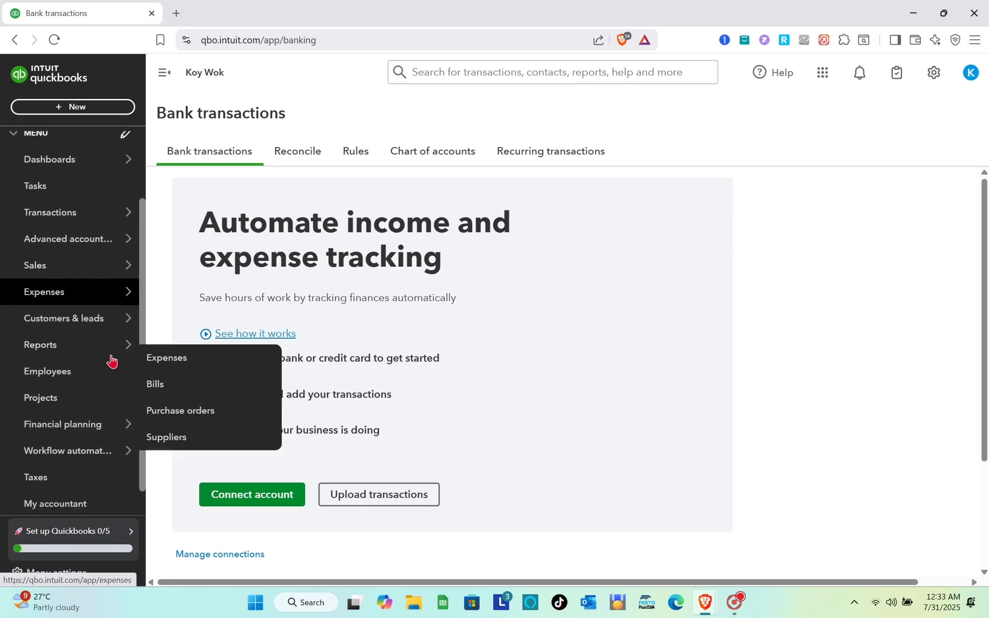
pyautogui.scroll(-1, 446, 367)
pyautogui.click(311, 163)
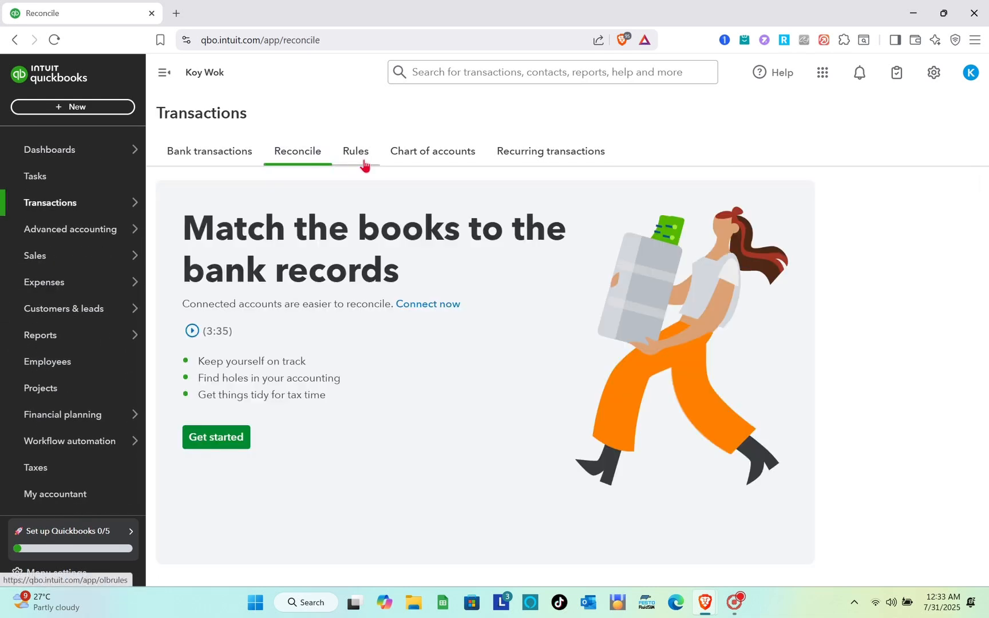
pyautogui.click(364, 163)
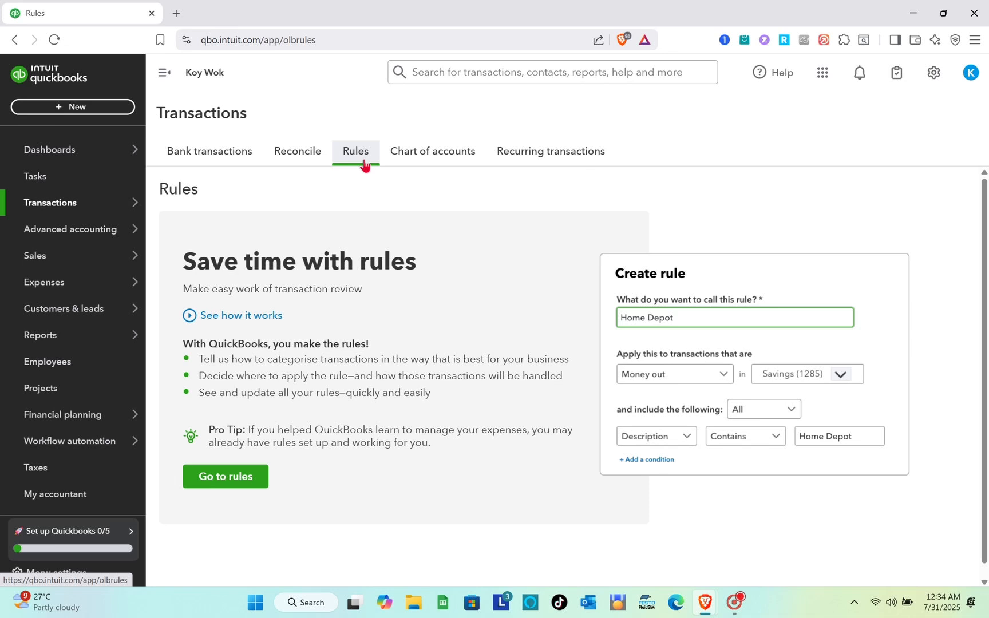
pyautogui.click(52, 196)
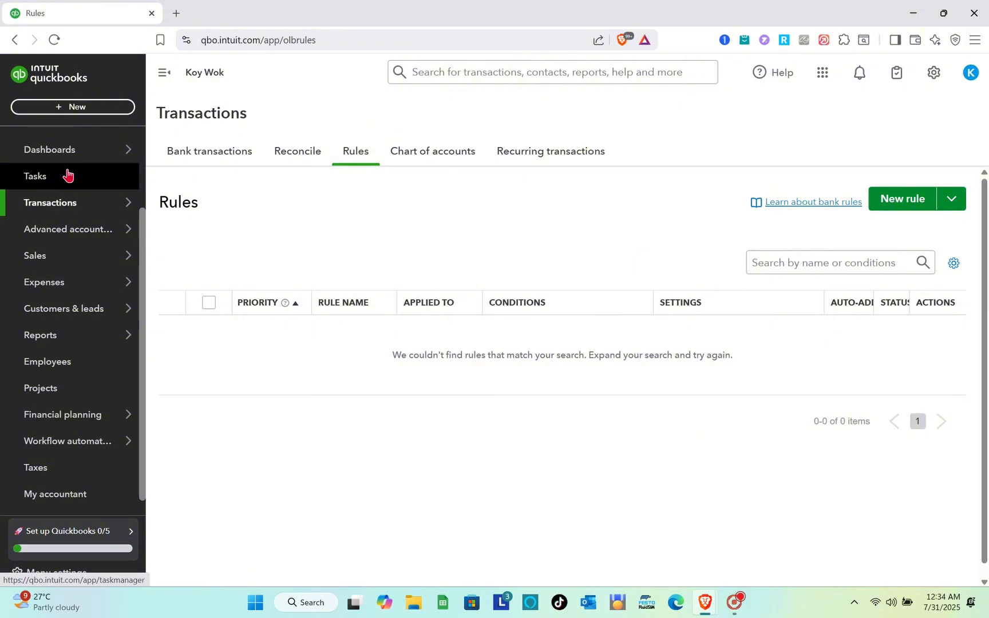
pyautogui.scroll(-1, 67, 175)
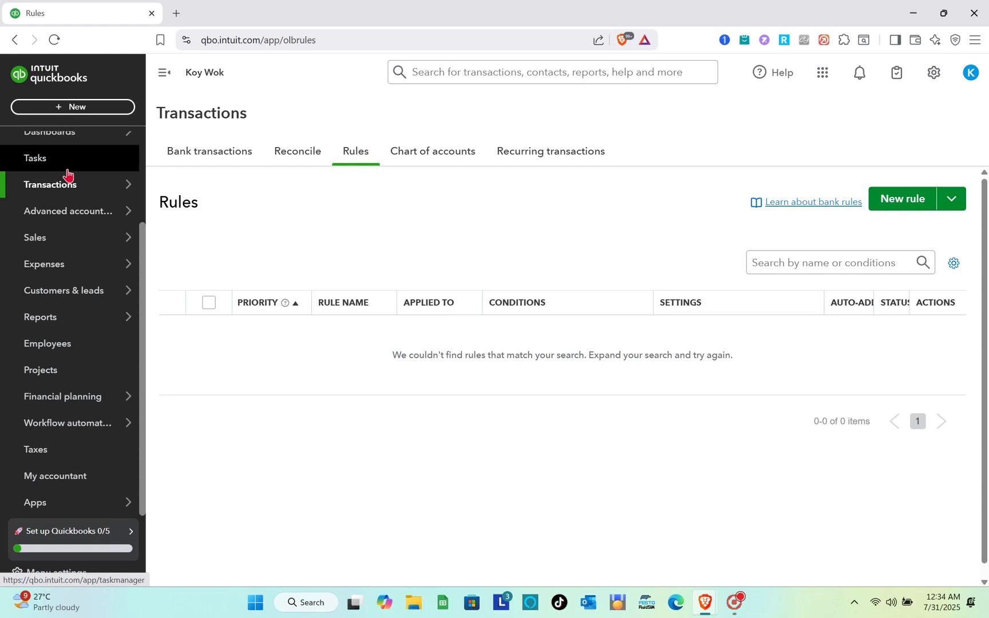